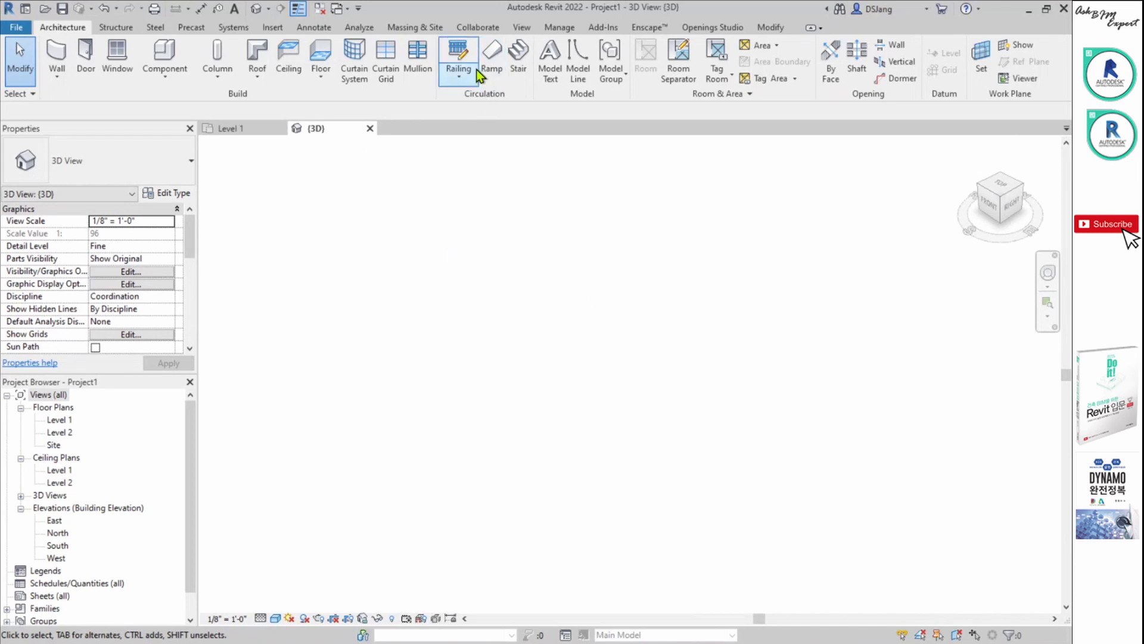
Create a straight Handrail - Rectangular railing about 8'-9" long on Level 1 in the 3D view.
{"action": "left_click", "coordinate": [463, 52]}
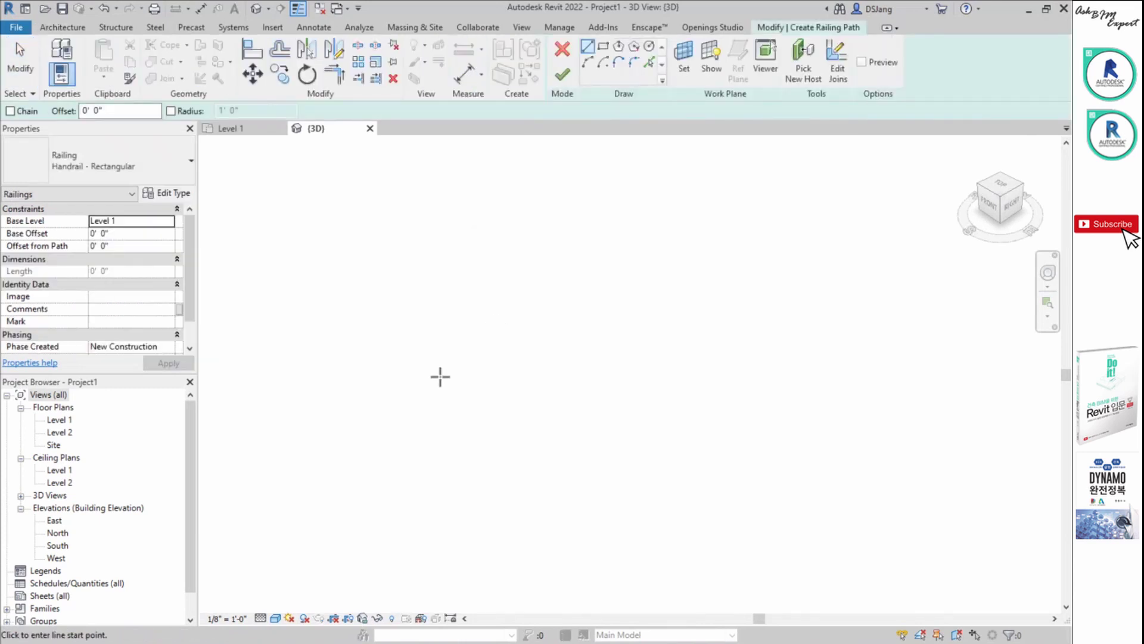
{"action": "left_click", "coordinate": [417, 375]}
{"action": "left_click", "coordinate": [650, 261]}
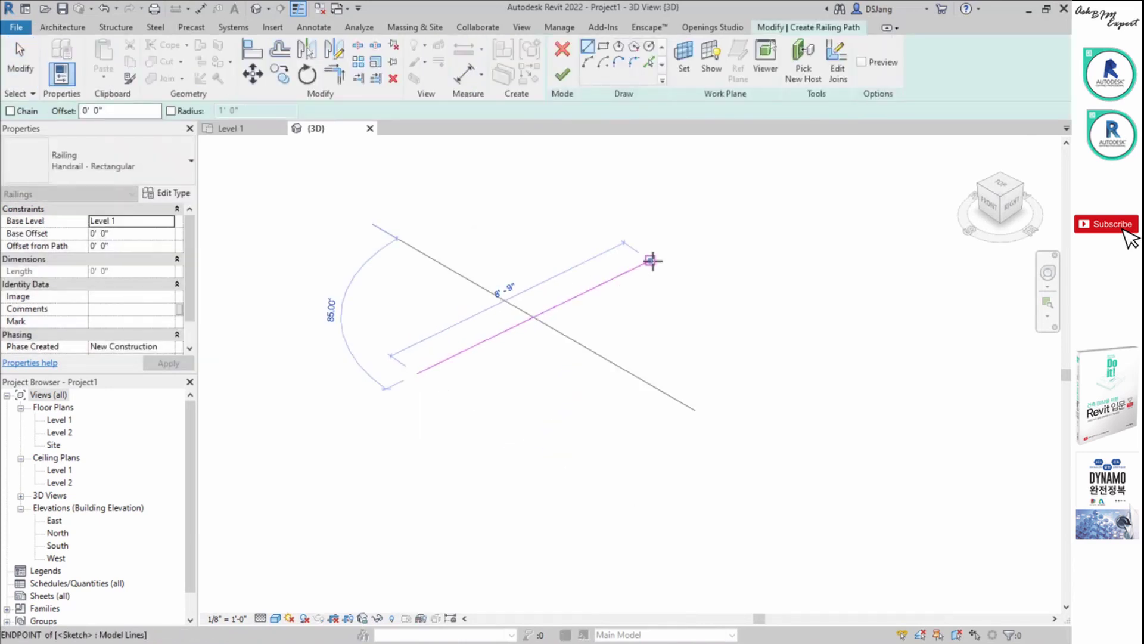
{"action": "left_click", "coordinate": [559, 79]}
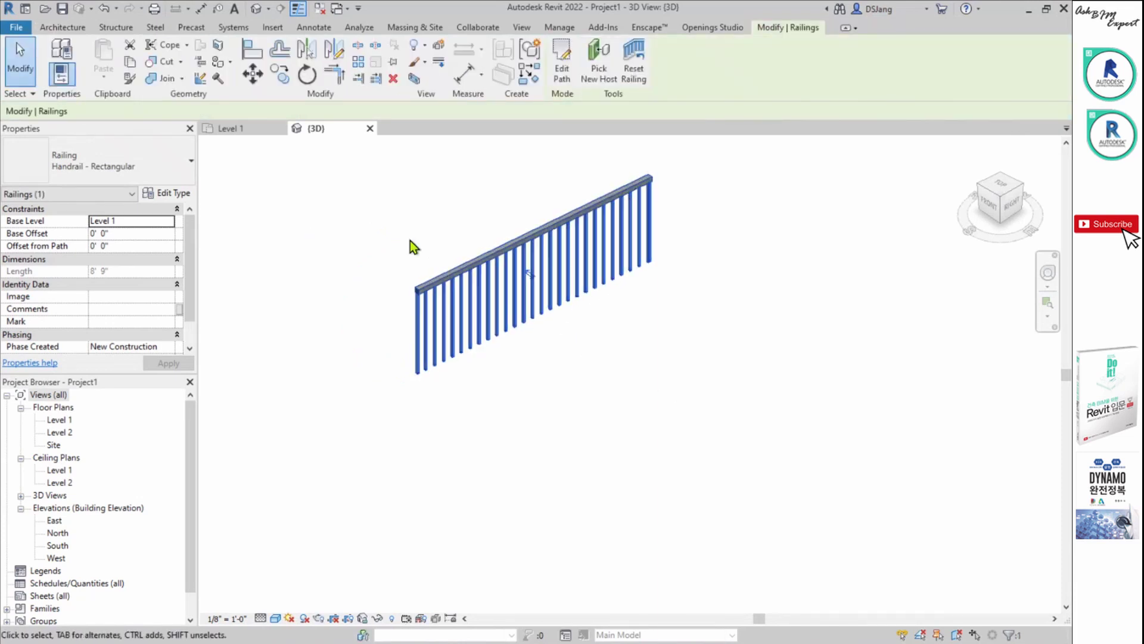
Copy the railing twice in front of the original, offset about 3'-0" and then about 3'-7" farther.
{"action": "scroll", "coordinate": [444, 346], "scroll_direction": "up", "scroll_amount": 3}
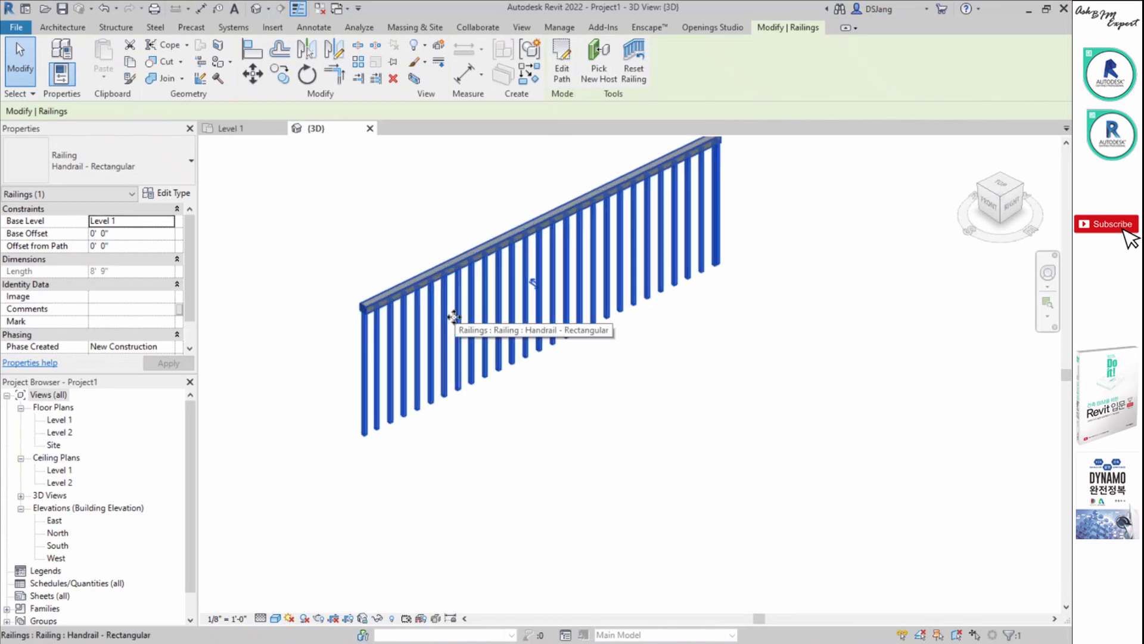
{"action": "scroll", "coordinate": [404, 340], "scroll_direction": "up", "scroll_amount": 2}
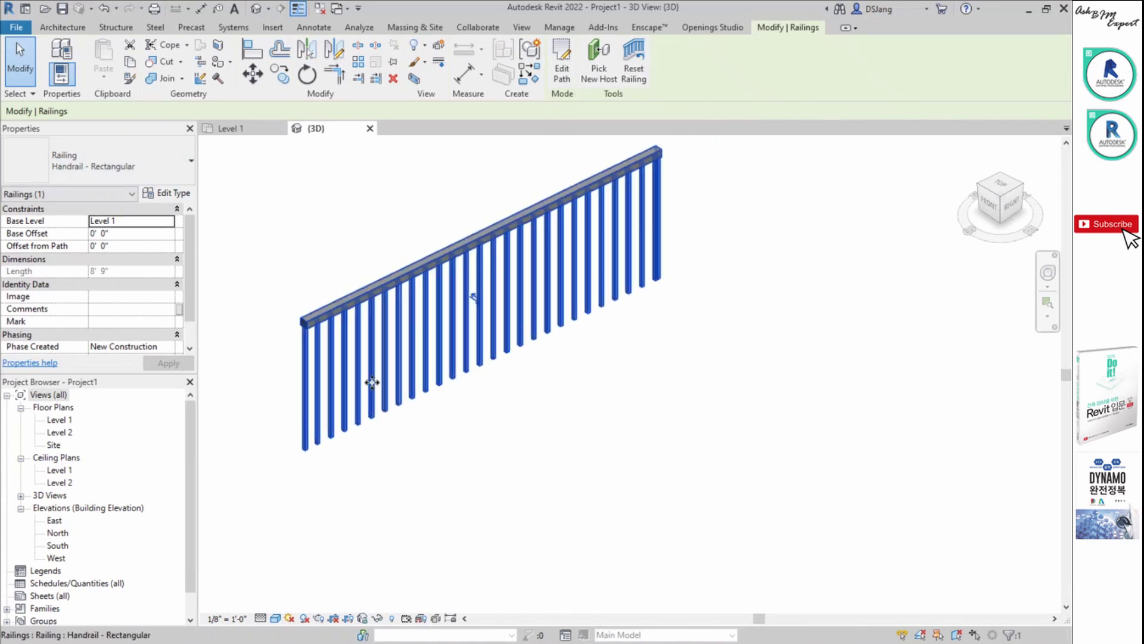
{"action": "key", "text": "c"}
{"action": "key", "text": "c"}
{"action": "left_click", "coordinate": [360, 424]}
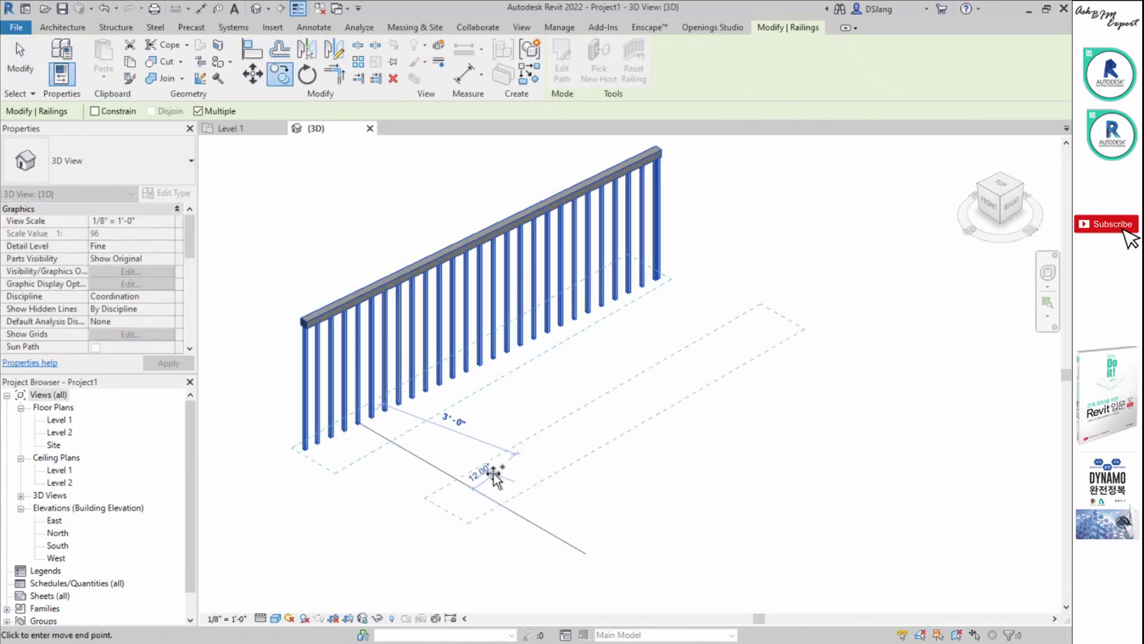
{"action": "left_click", "coordinate": [492, 475]}
{"action": "left_click", "coordinate": [681, 517]}
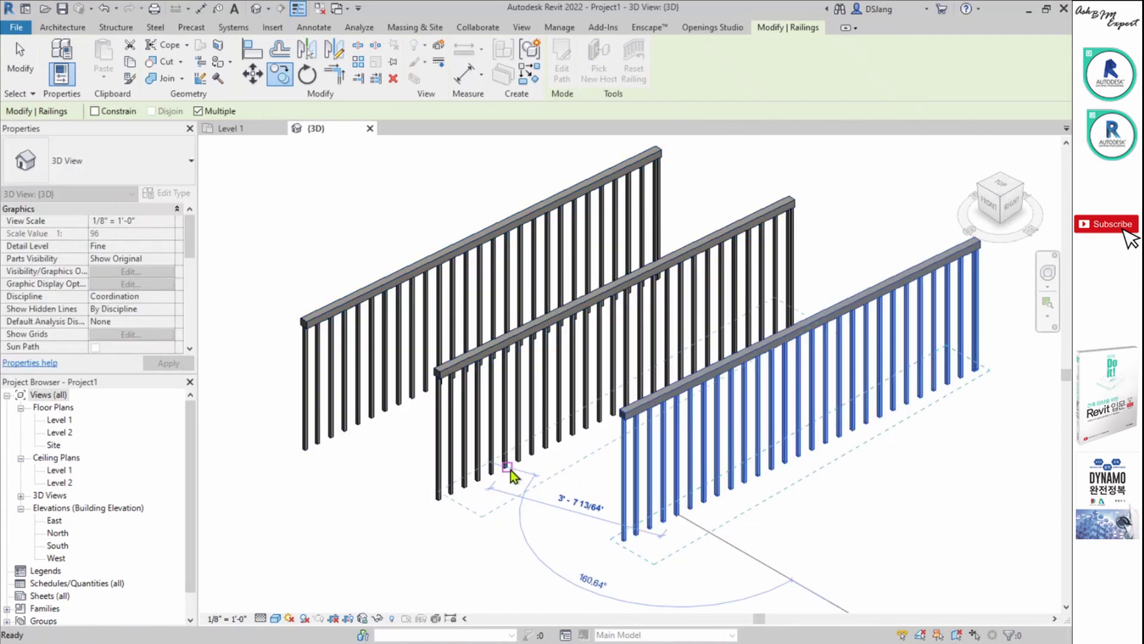
{"action": "key", "text": "Escape"}
{"action": "key", "text": "Escape"}
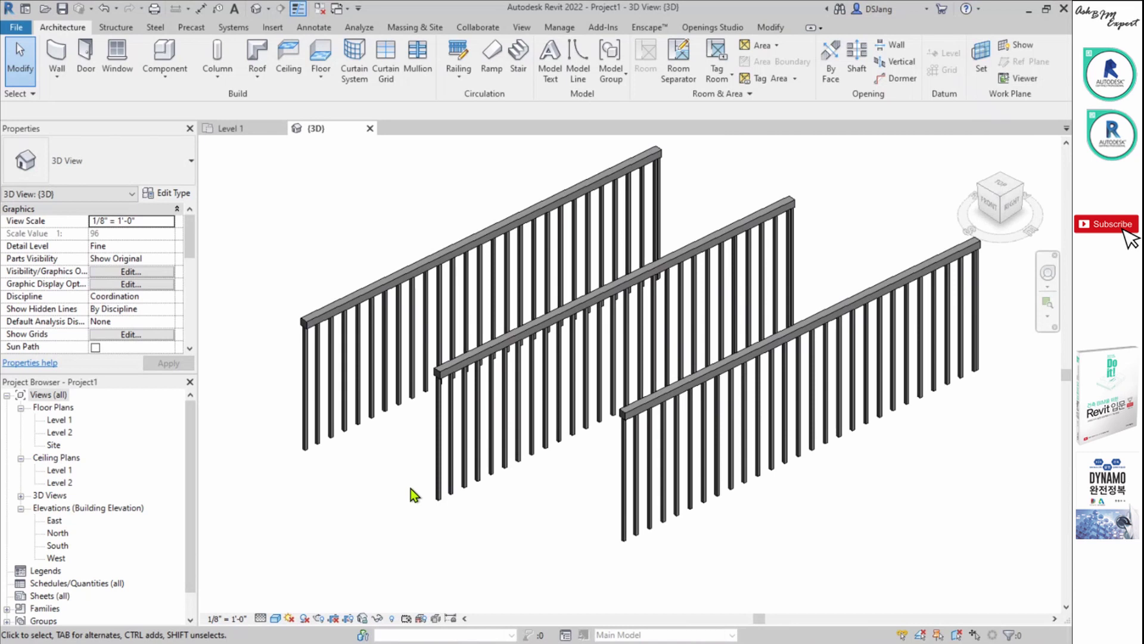
{"action": "key", "text": "XF86AudioMute"}
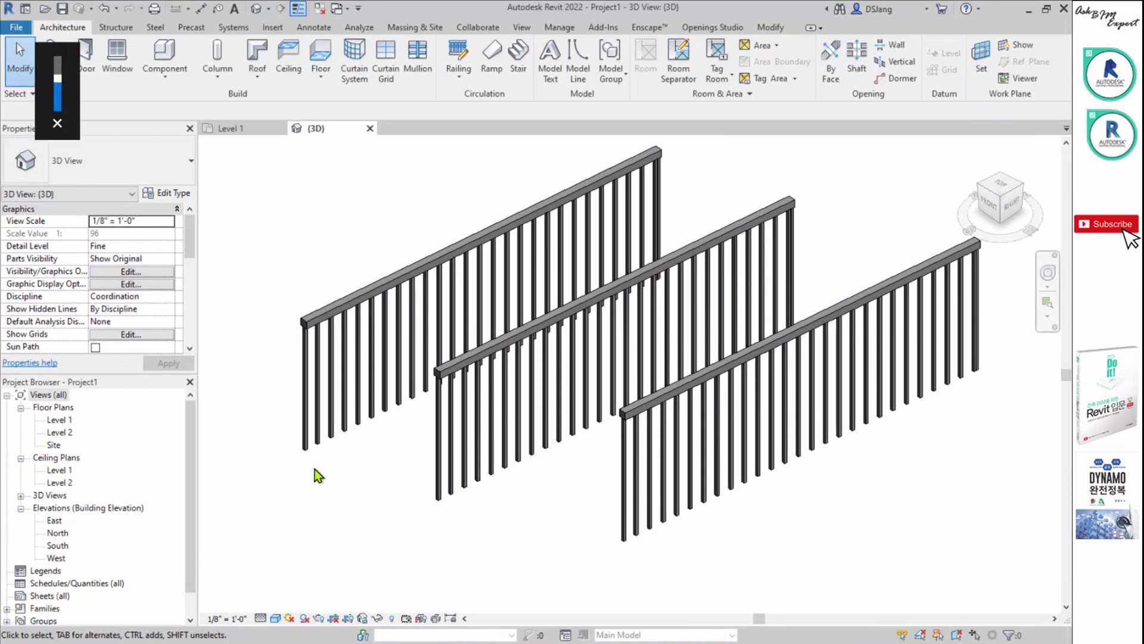
Change the middle railing's type to Glass Panel - Bottom Fill.
{"action": "left_click", "coordinate": [455, 391]}
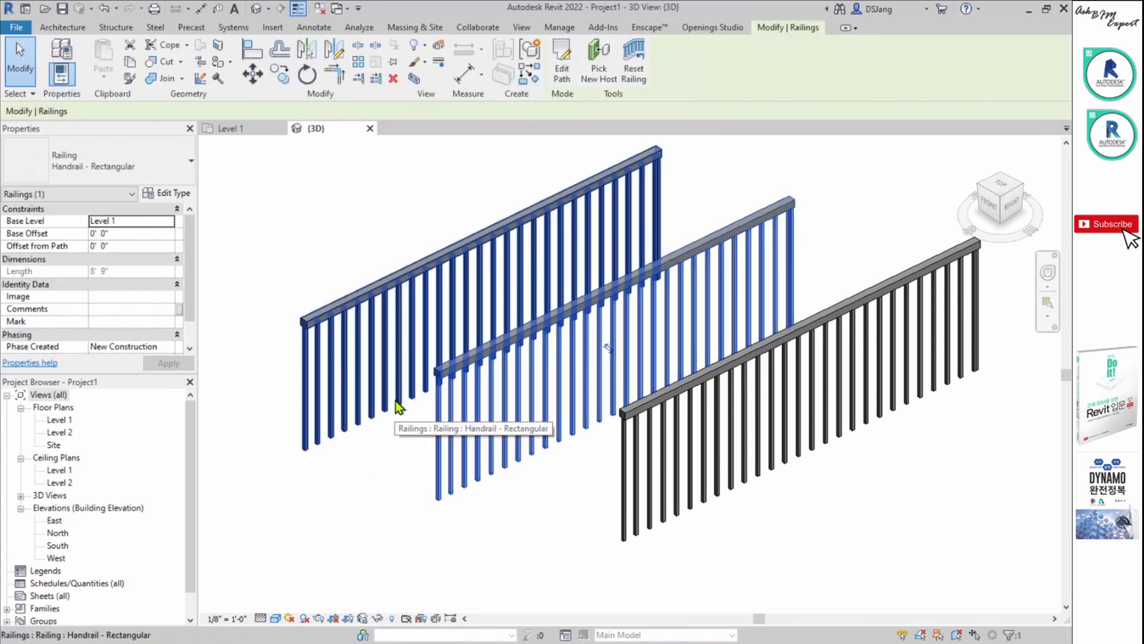
{"action": "left_click", "coordinate": [140, 158]}
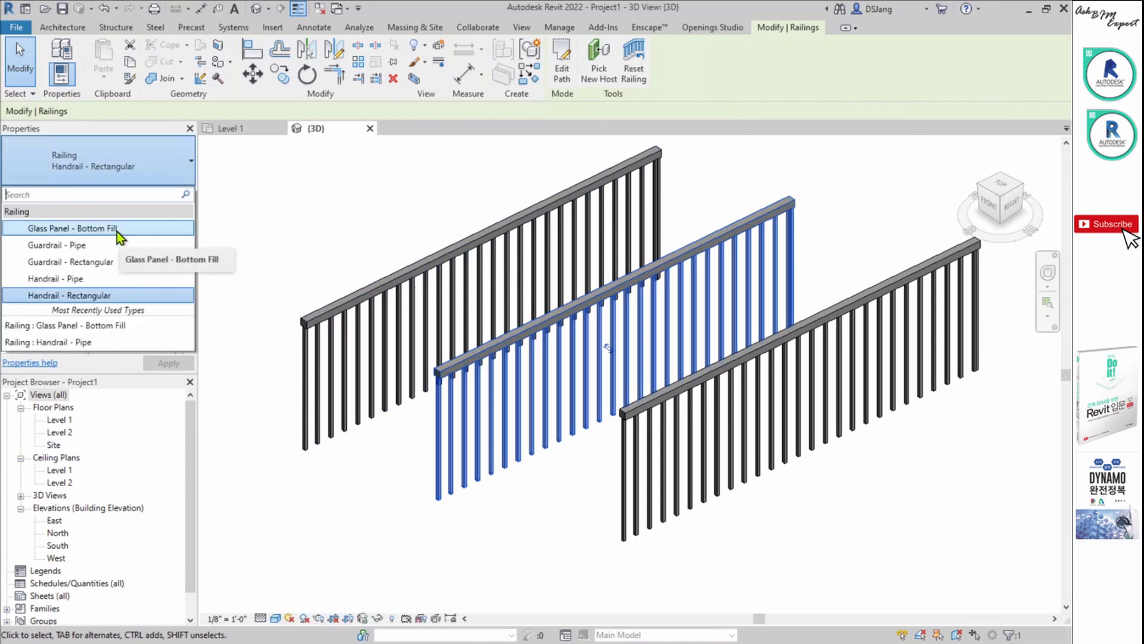
{"action": "left_click", "coordinate": [90, 228]}
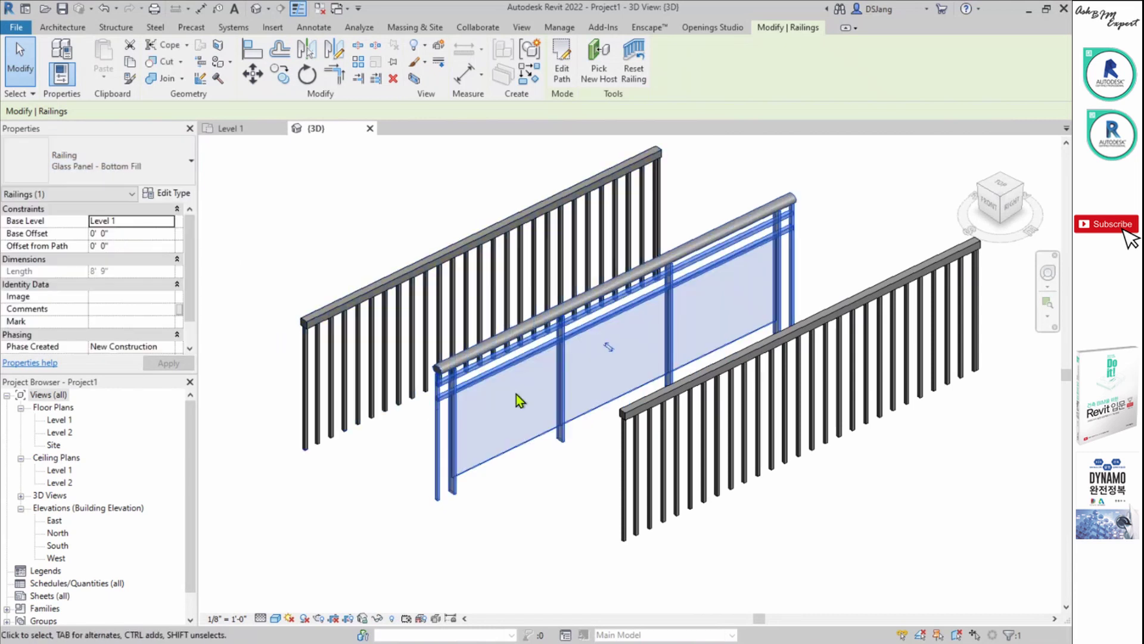
{"action": "left_click", "coordinate": [478, 530]}
Change the front railing's type to Handrail - Pipe.
{"action": "left_click", "coordinate": [641, 464]}
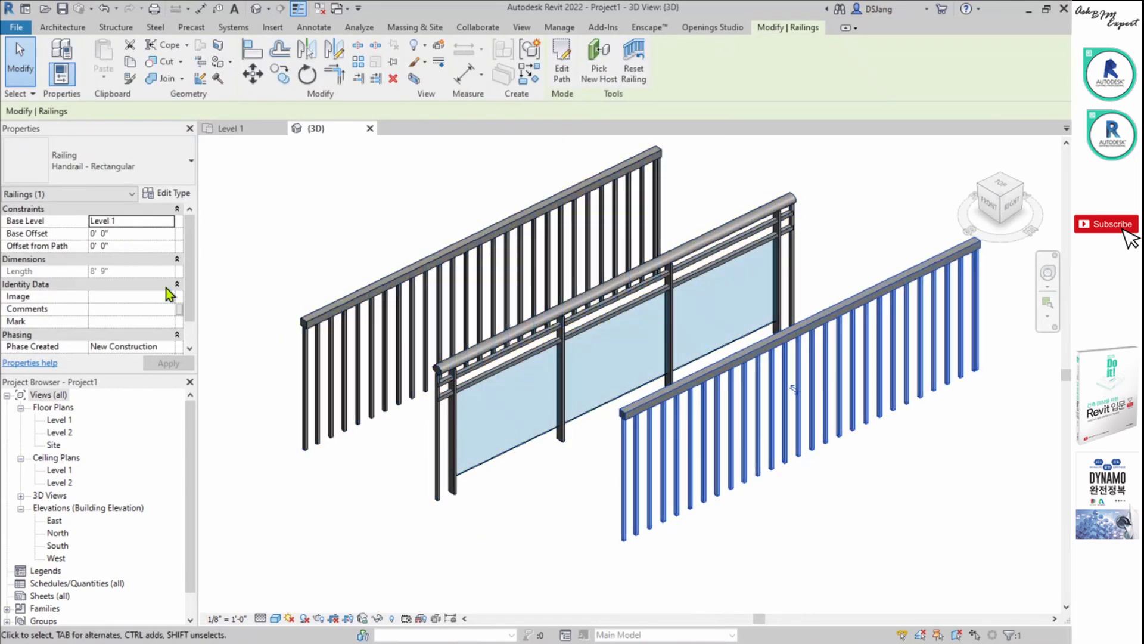
{"action": "left_click", "coordinate": [149, 164]}
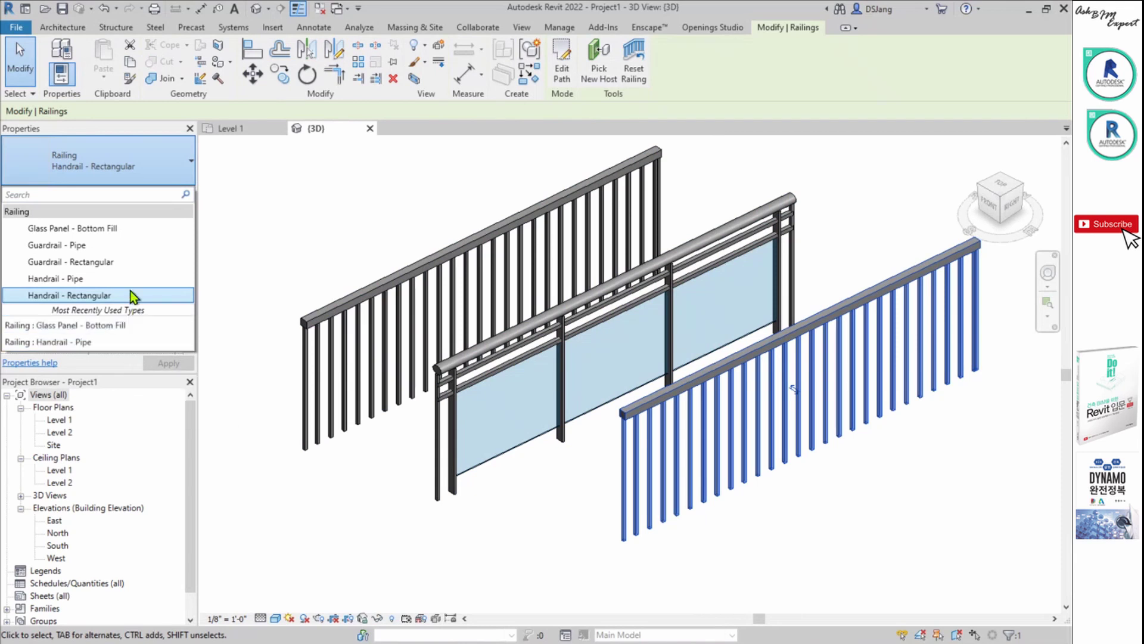
{"action": "left_click", "coordinate": [66, 283]}
{"action": "left_click", "coordinate": [516, 549]}
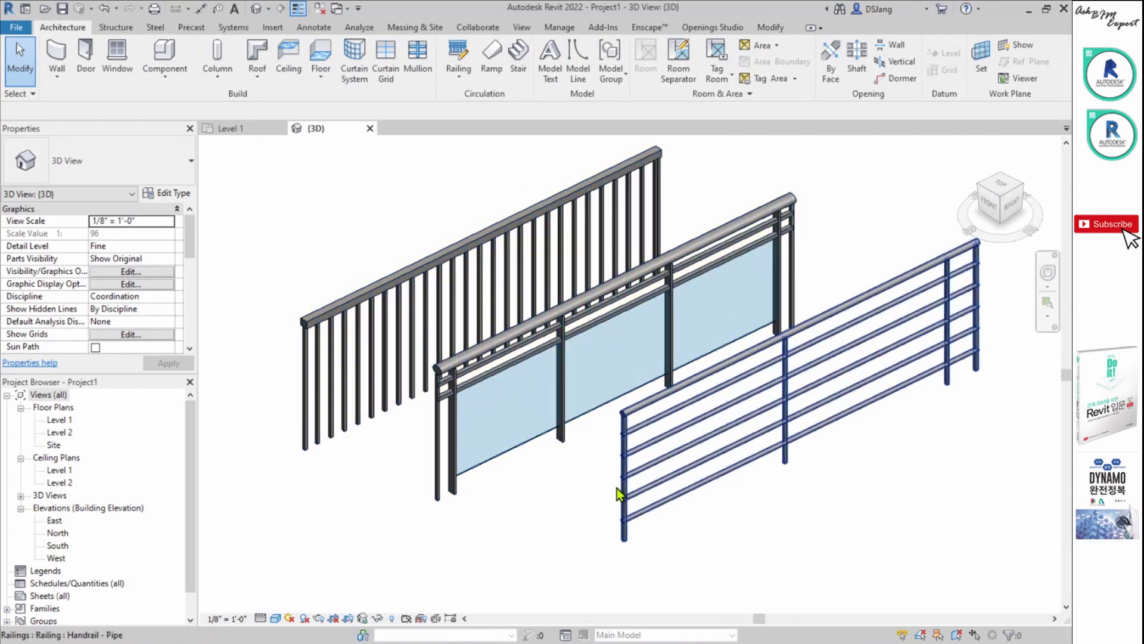
{"action": "middle_click_drag", "start_coordinate": [517, 514], "coordinate": [532, 546], "text": "shift"}
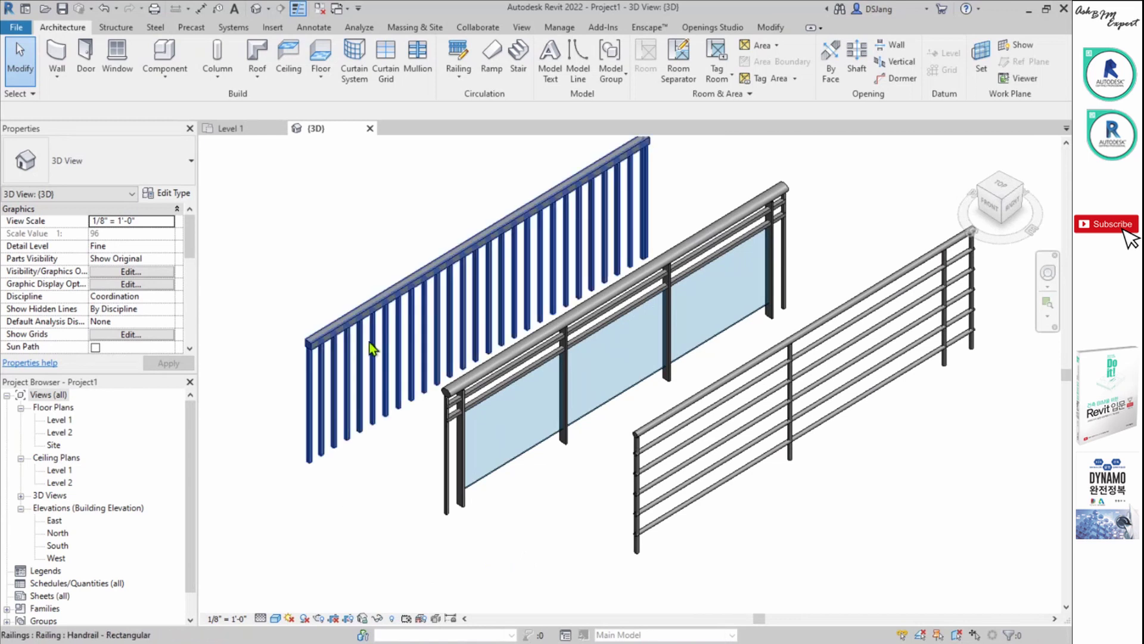
Examine the type properties and non-continuous rail structure of the rear Handrail - Rectangular railing.
{"action": "left_click", "coordinate": [378, 292]}
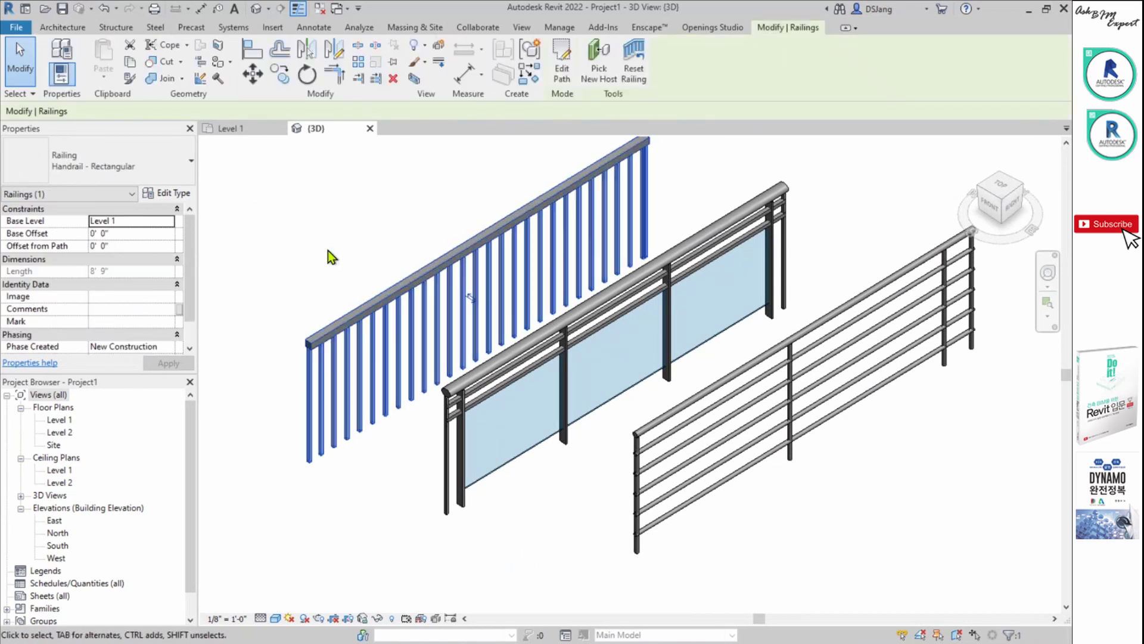
{"action": "left_click", "coordinate": [167, 190]}
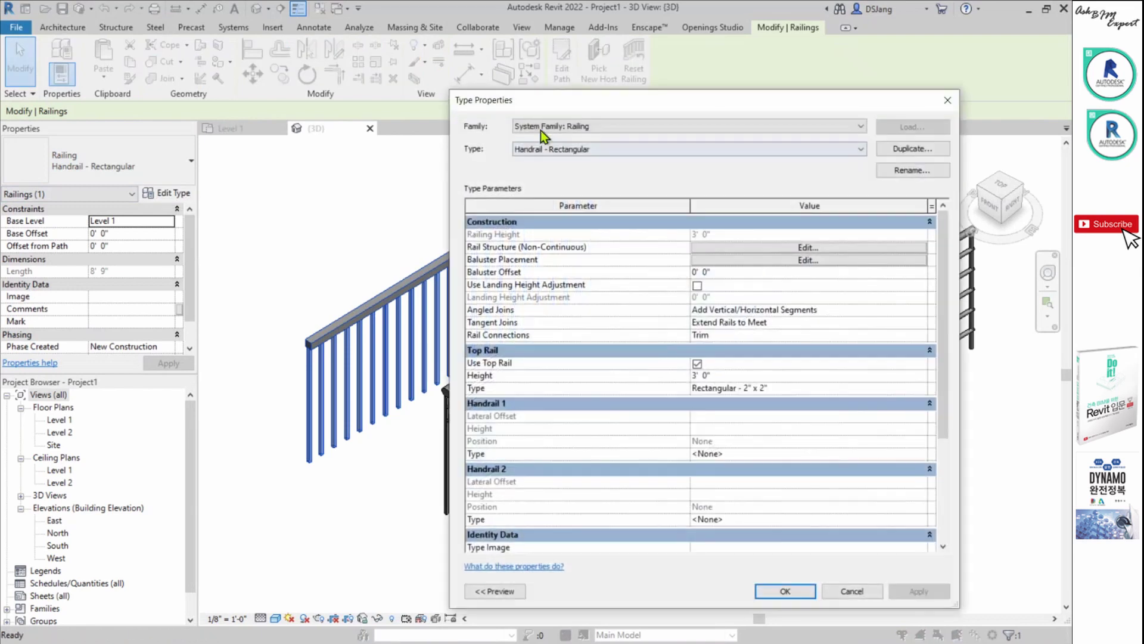
{"action": "left_click_drag", "start_coordinate": [553, 99], "coordinate": [399, 93]}
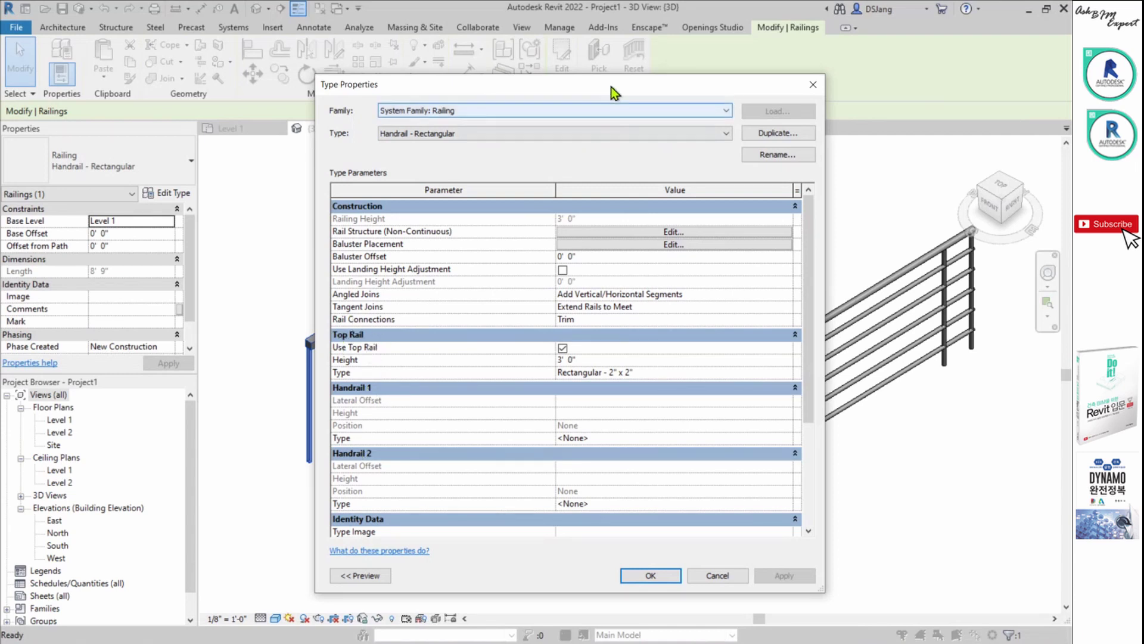
{"action": "left_click_drag", "start_coordinate": [617, 83], "coordinate": [772, 90]}
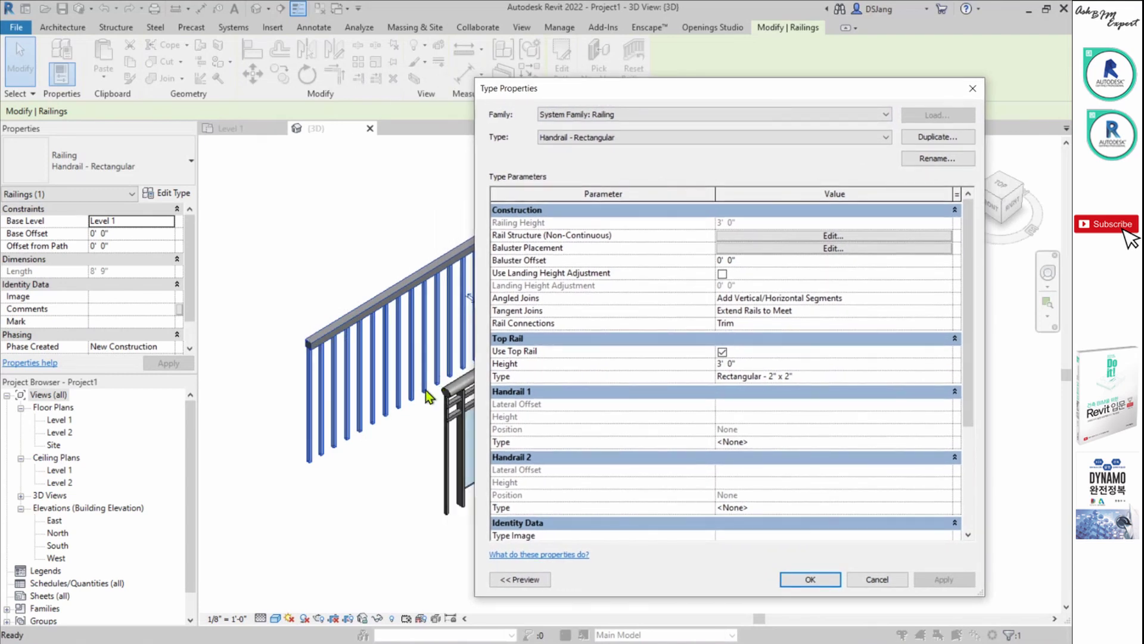
{"action": "left_click_drag", "start_coordinate": [824, 90], "coordinate": [511, 87]}
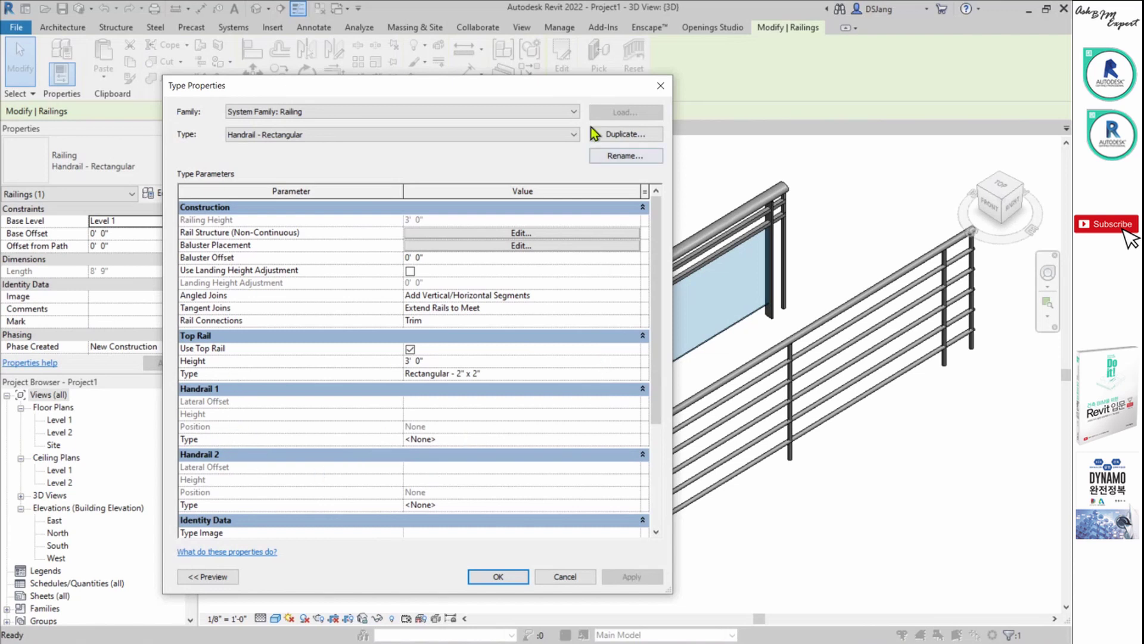
{"action": "left_click_drag", "start_coordinate": [583, 85], "coordinate": [882, 78]}
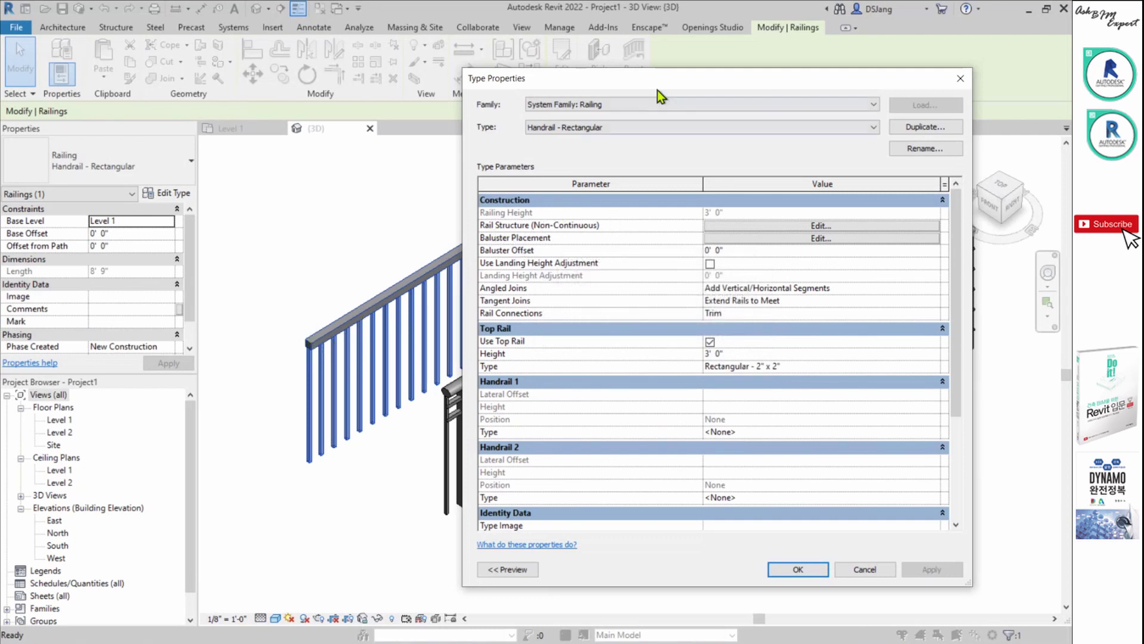
{"action": "left_click_drag", "start_coordinate": [643, 80], "coordinate": [226, 43]}
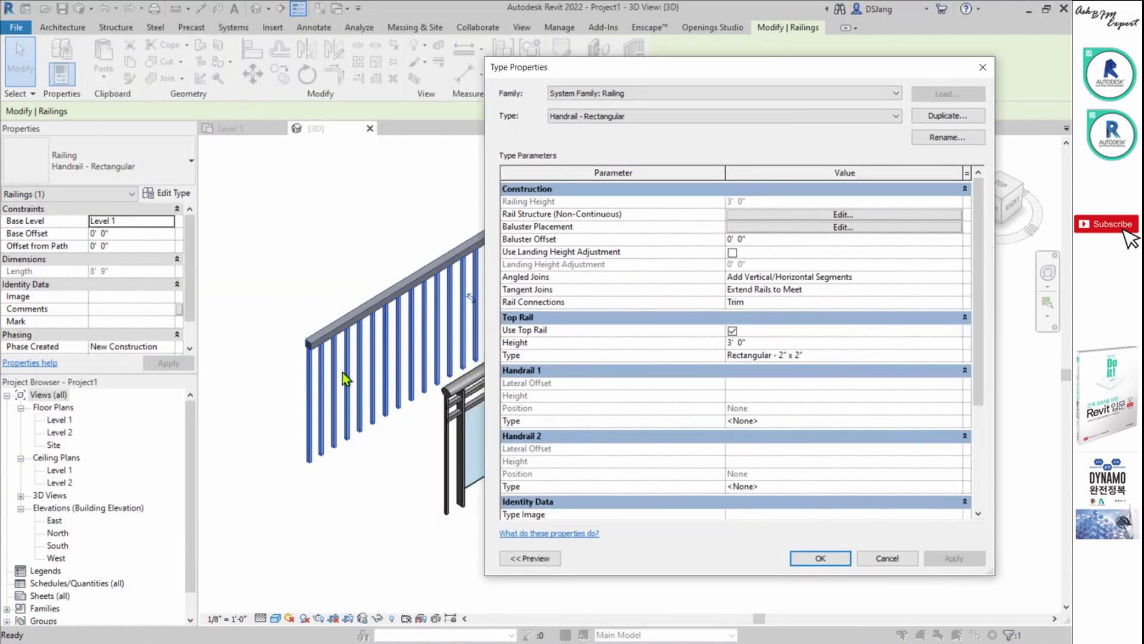
{"action": "left_click", "coordinate": [855, 214]}
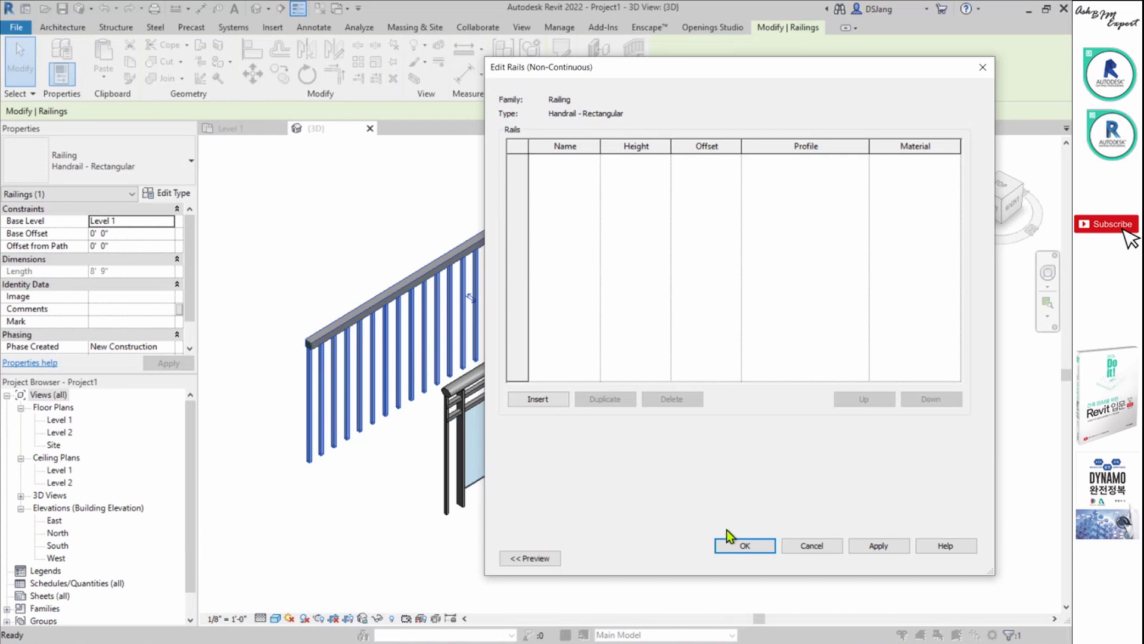
{"action": "left_click", "coordinate": [739, 545]}
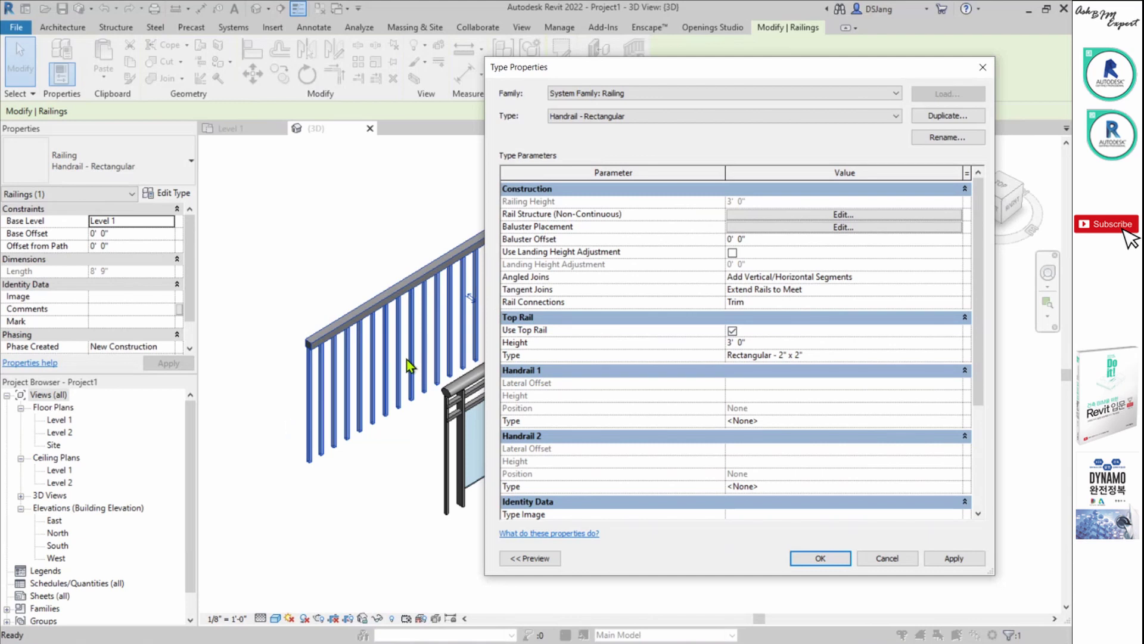
Review the main pattern and post settings in the Handrail - Rectangular baluster placement, and close its type properties.
{"action": "left_click", "coordinate": [845, 227]}
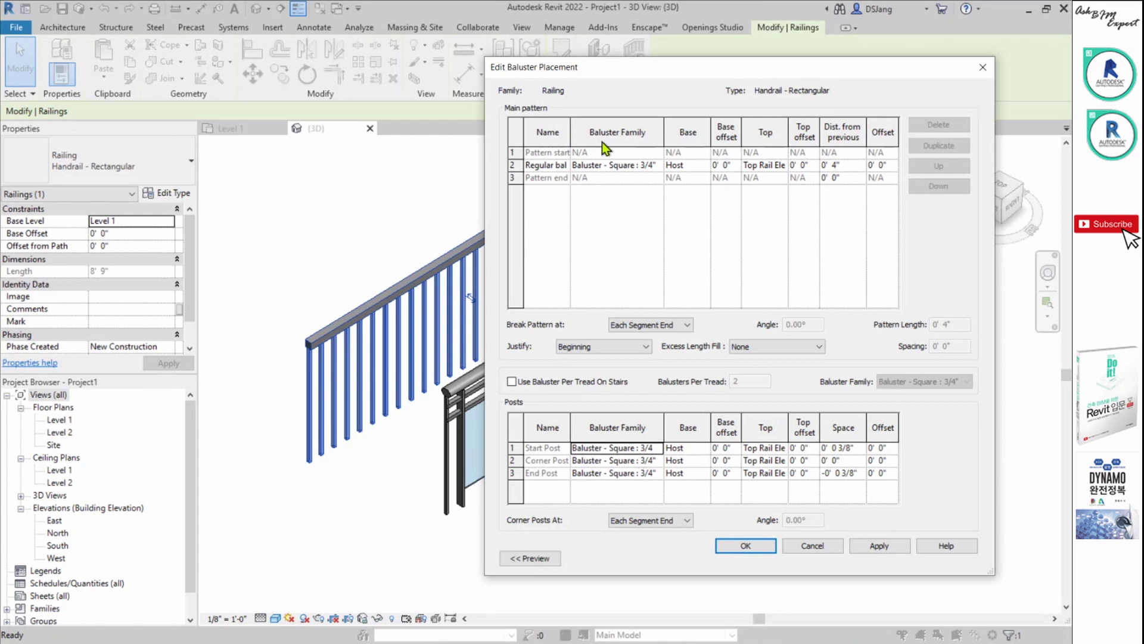
{"action": "left_click_drag", "start_coordinate": [798, 65], "coordinate": [897, 138]}
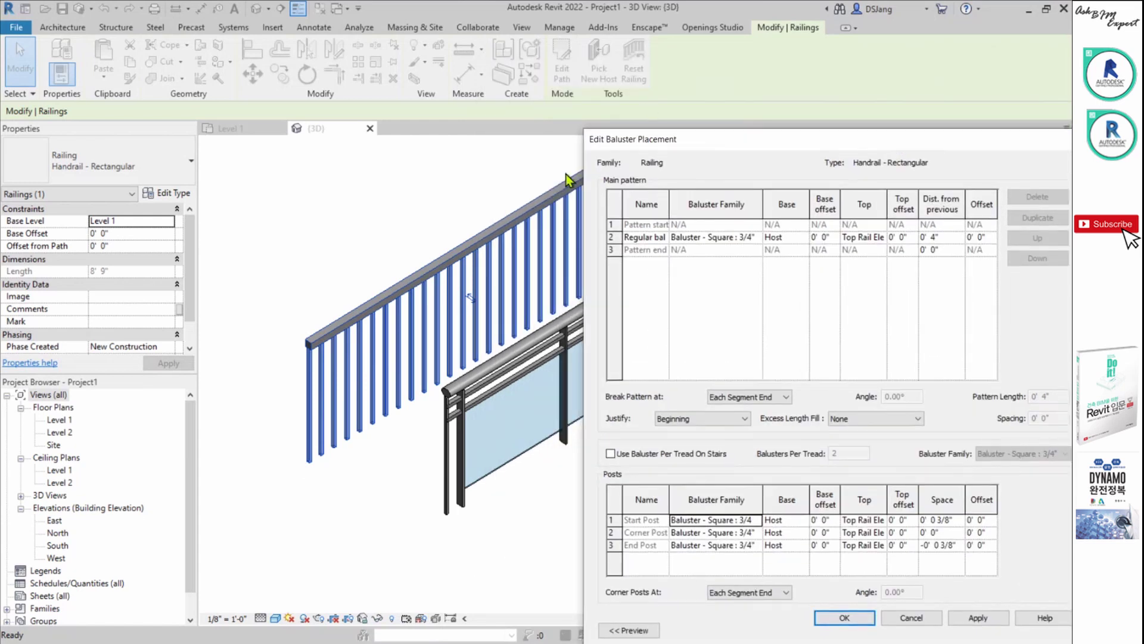
{"action": "left_click_drag", "start_coordinate": [808, 139], "coordinate": [761, 78]}
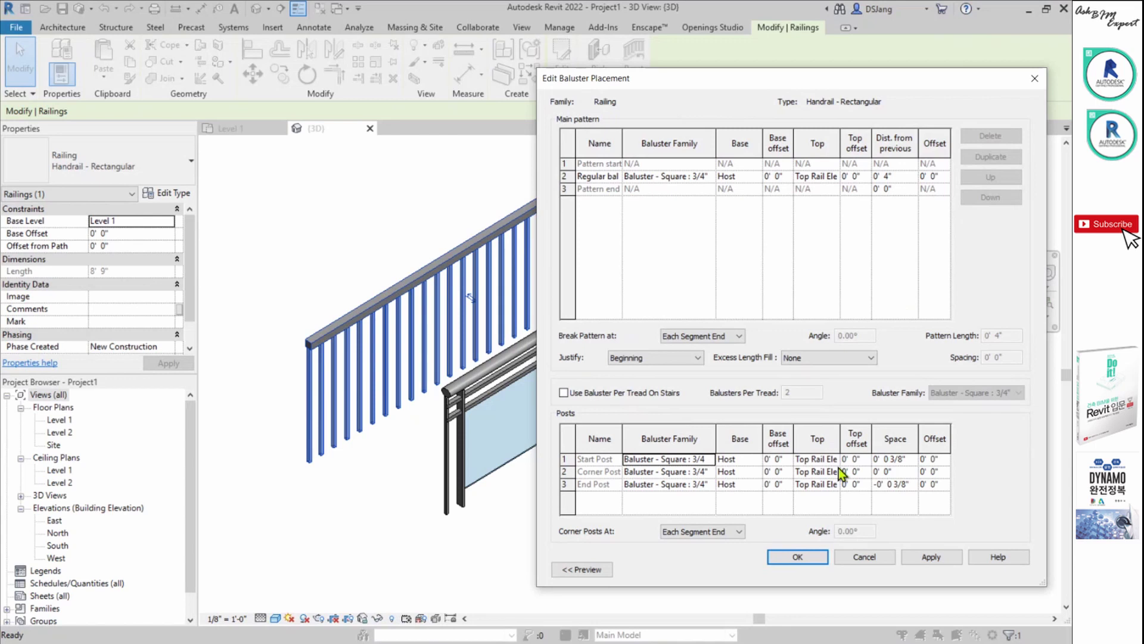
{"action": "left_click", "coordinate": [814, 557]}
{"action": "left_click", "coordinate": [892, 568]}
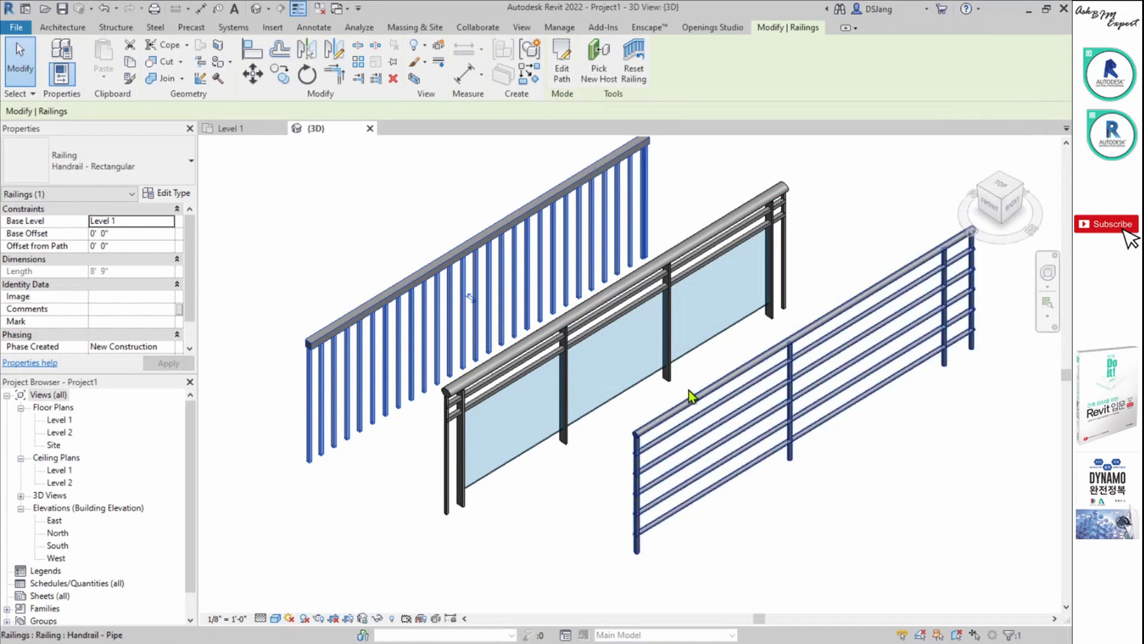
{"action": "left_click", "coordinate": [734, 490]}
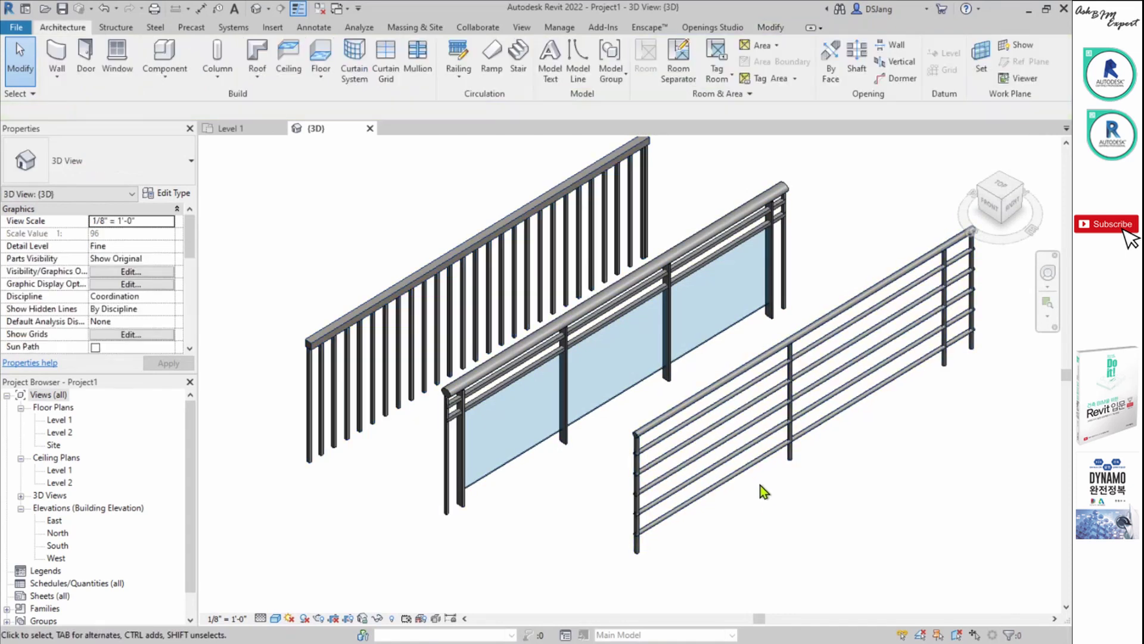
Examine the type properties of the front Handrail - Pipe railing and the heights and profiles in its rail structure.
{"action": "left_click", "coordinate": [757, 464]}
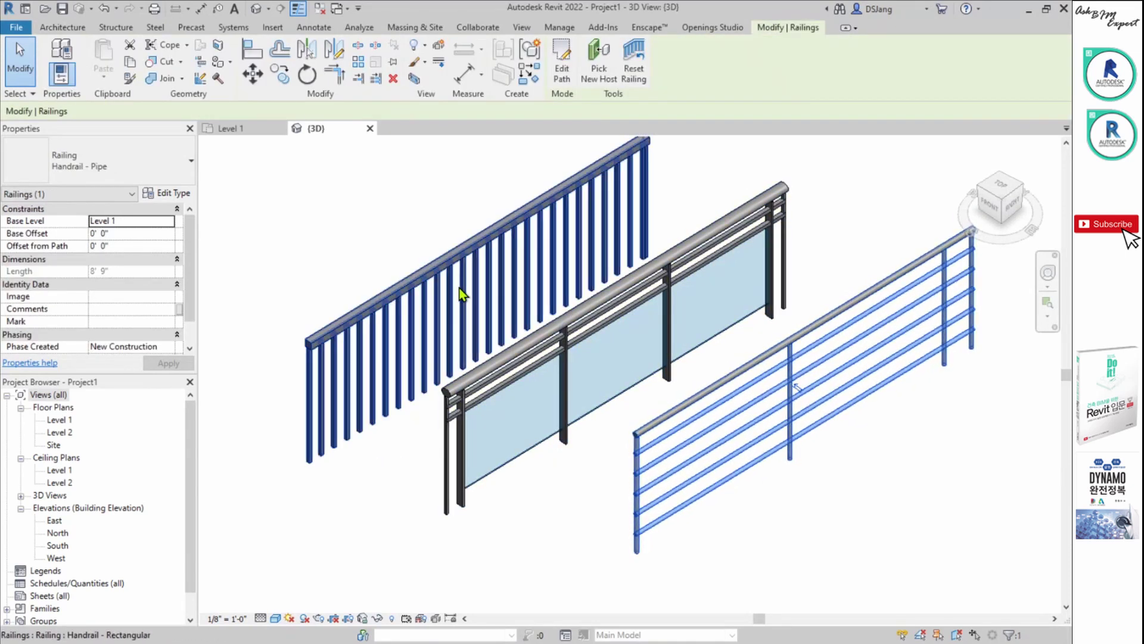
{"action": "left_click", "coordinate": [181, 195]}
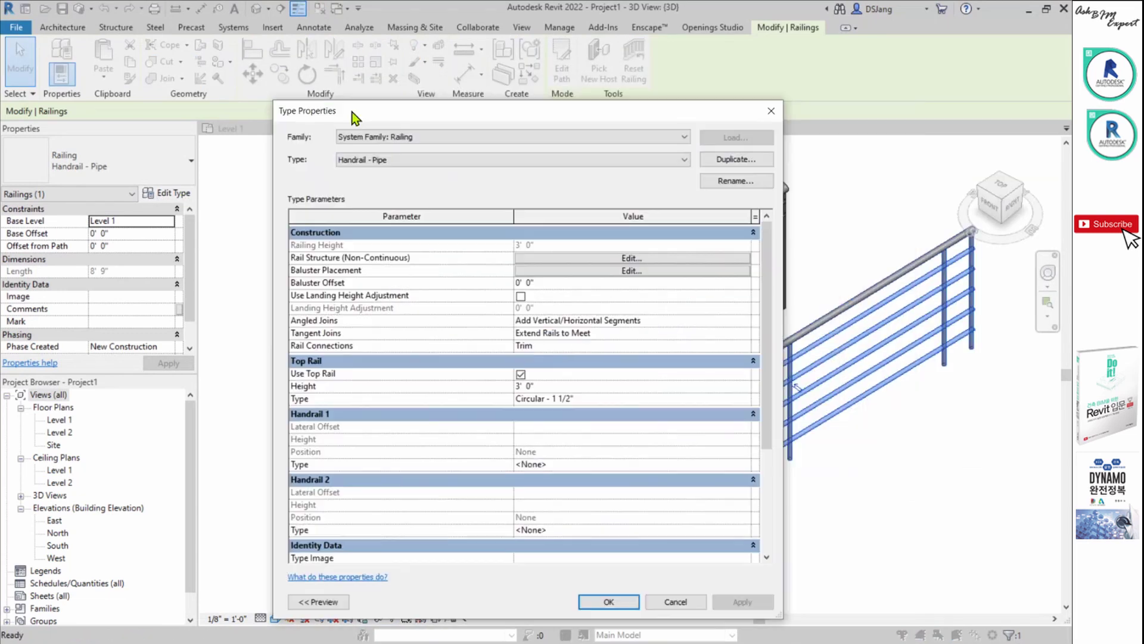
{"action": "left_click_drag", "start_coordinate": [356, 117], "coordinate": [106, 89]}
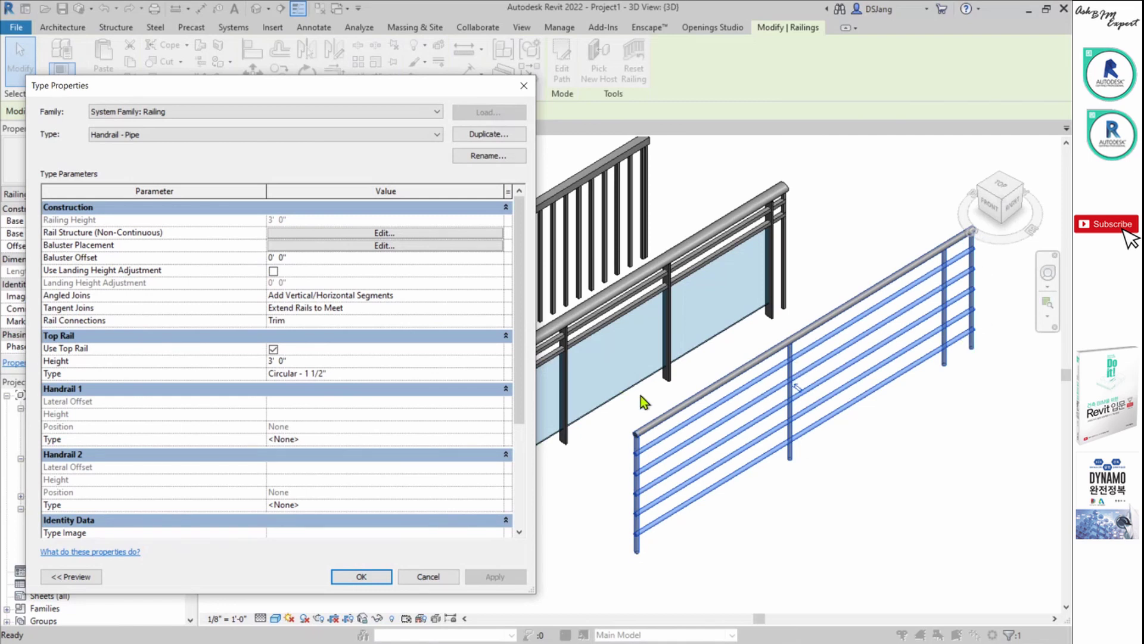
{"action": "left_click", "coordinate": [345, 233]}
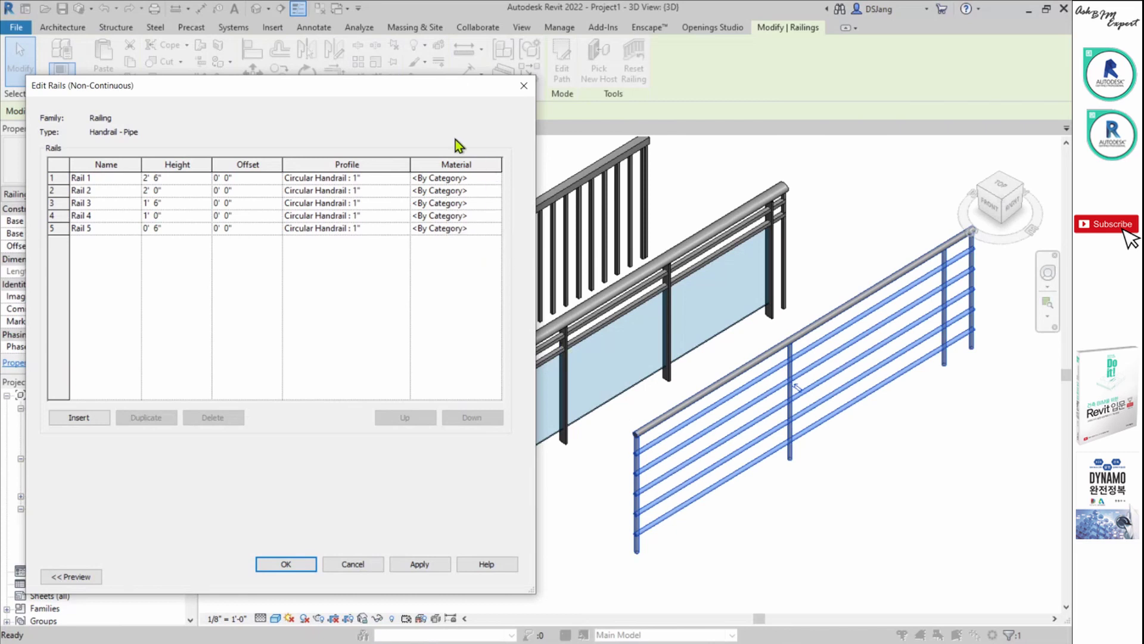
{"action": "left_click", "coordinate": [292, 564]}
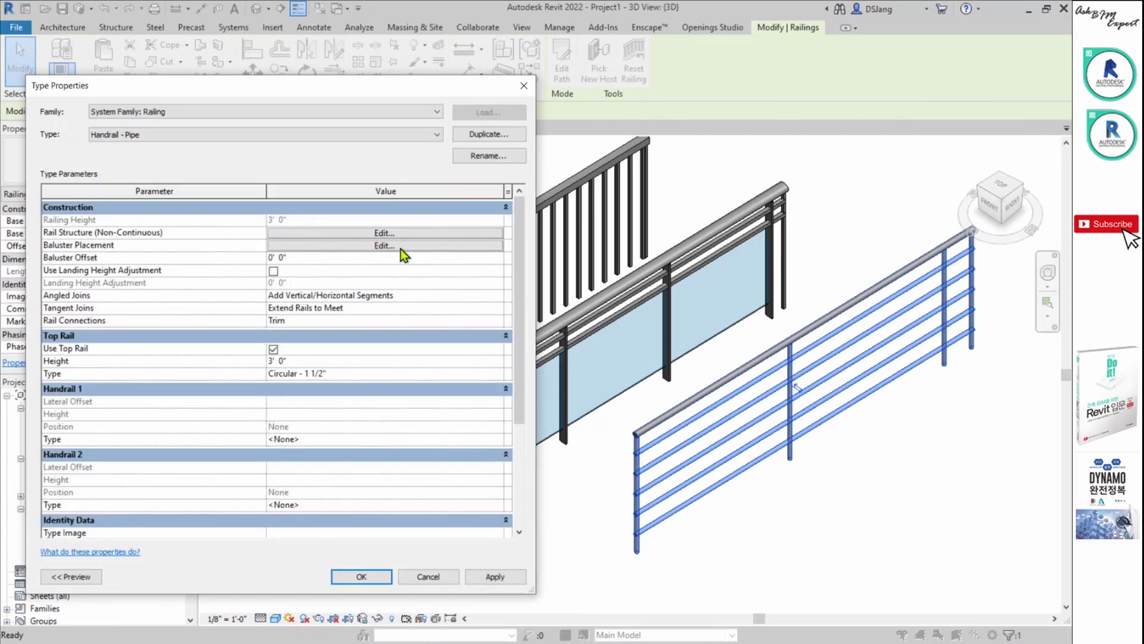
Review the main pattern and post settings in the Handrail - Pipe baluster placement, and close its type properties.
{"action": "left_click", "coordinate": [384, 246]}
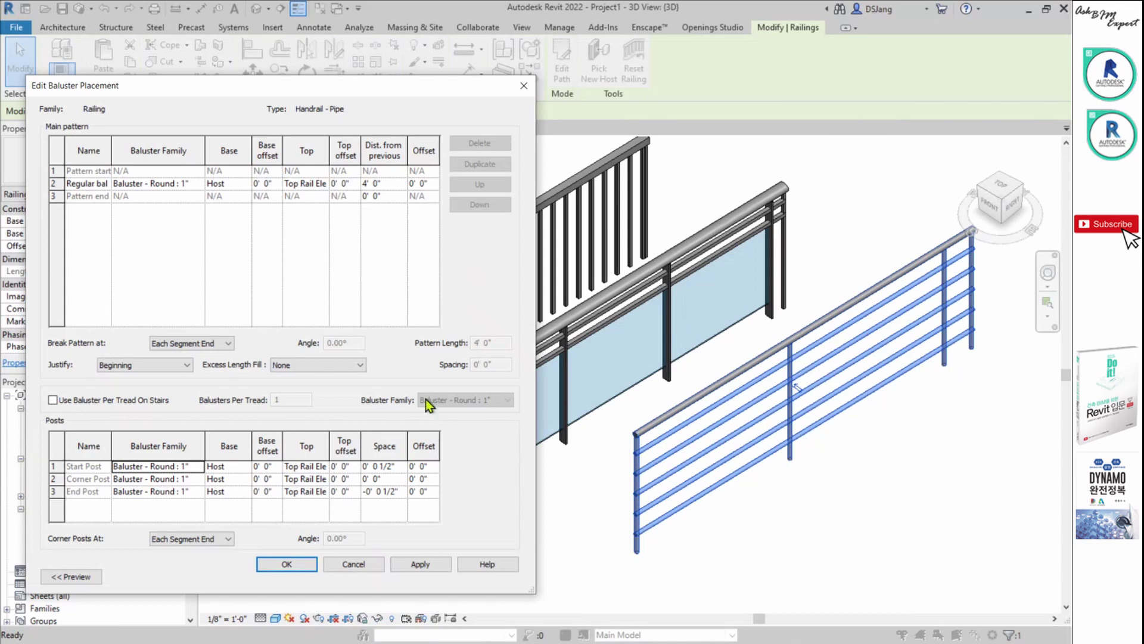
{"action": "left_click", "coordinate": [293, 565]}
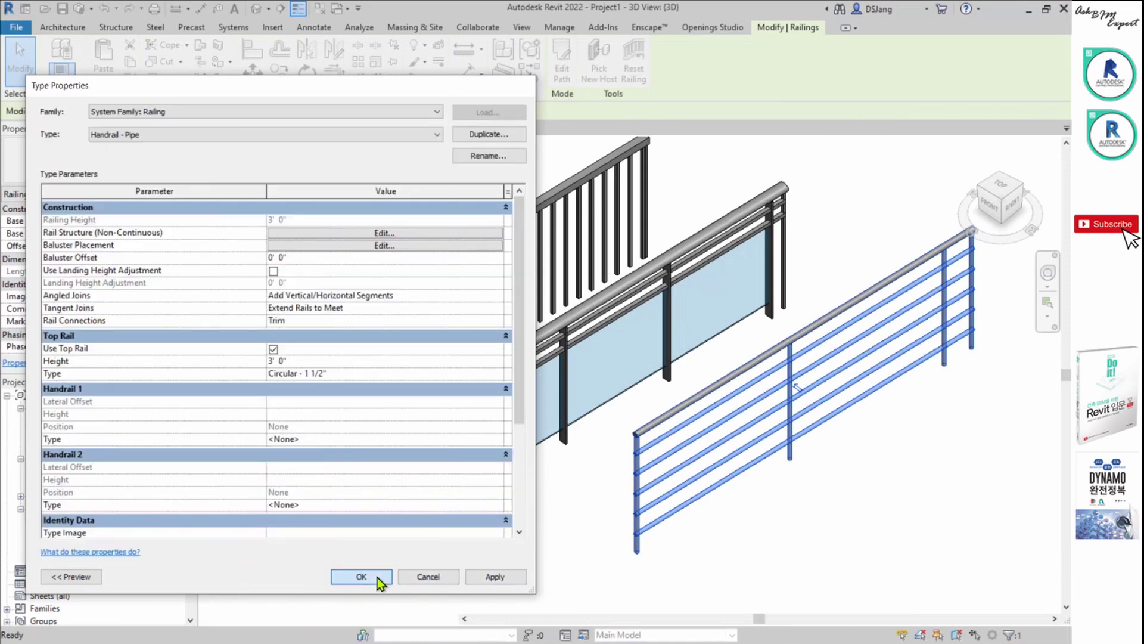
{"action": "left_click", "coordinate": [378, 577]}
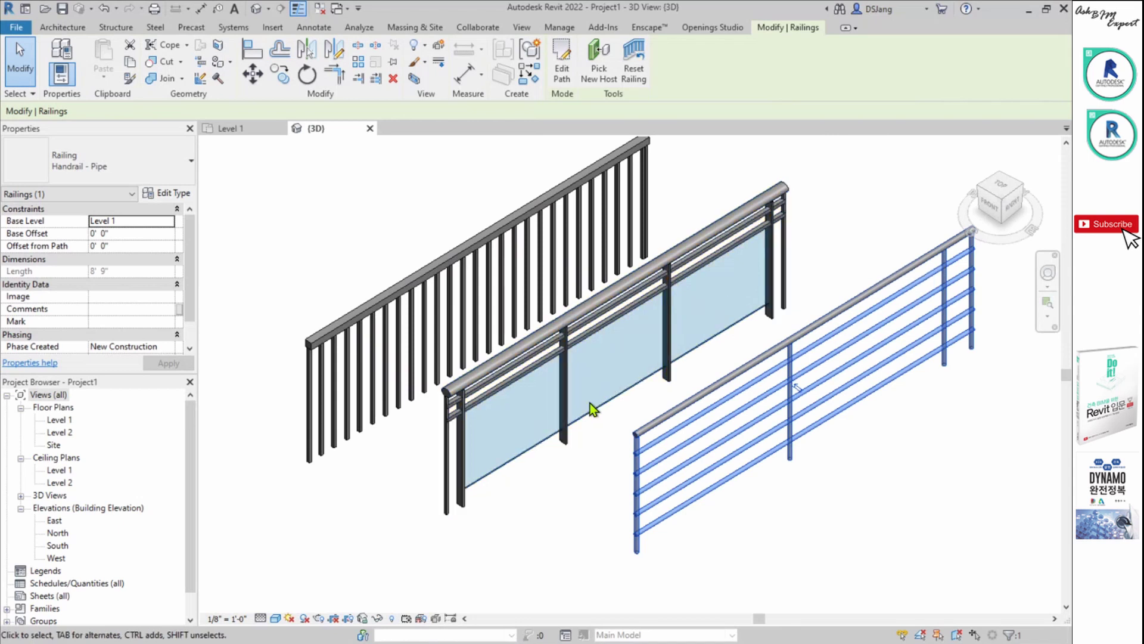
Examine the type properties of the middle Glass Panel - Bottom Fill railing and the heights and profiles in its rail structure.
{"action": "left_click", "coordinate": [568, 434]}
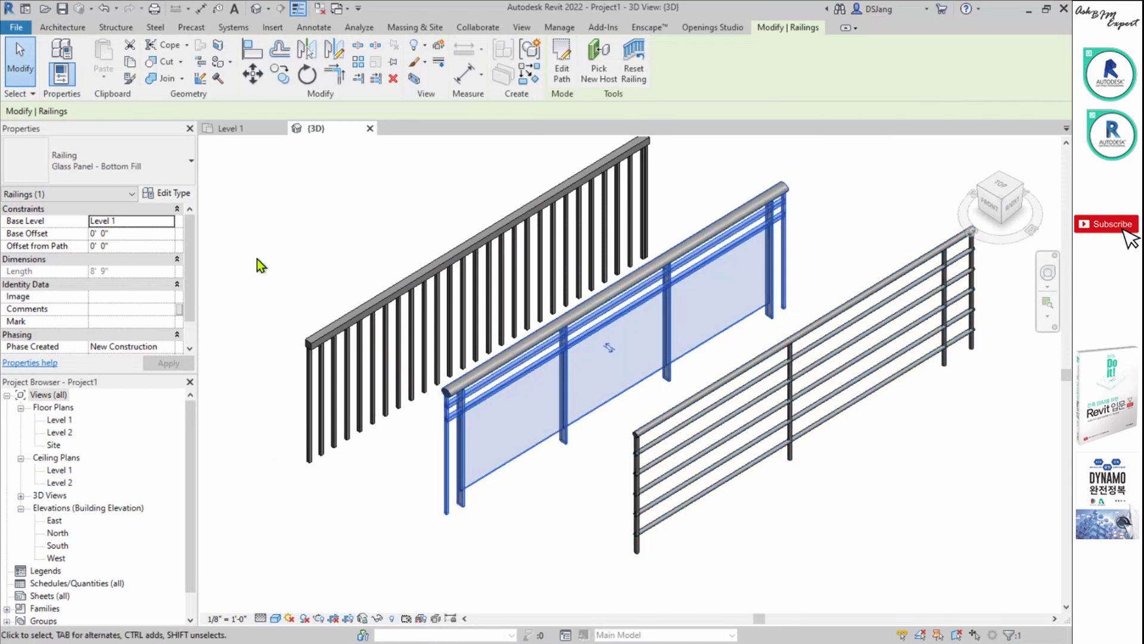
{"action": "left_click", "coordinate": [181, 194]}
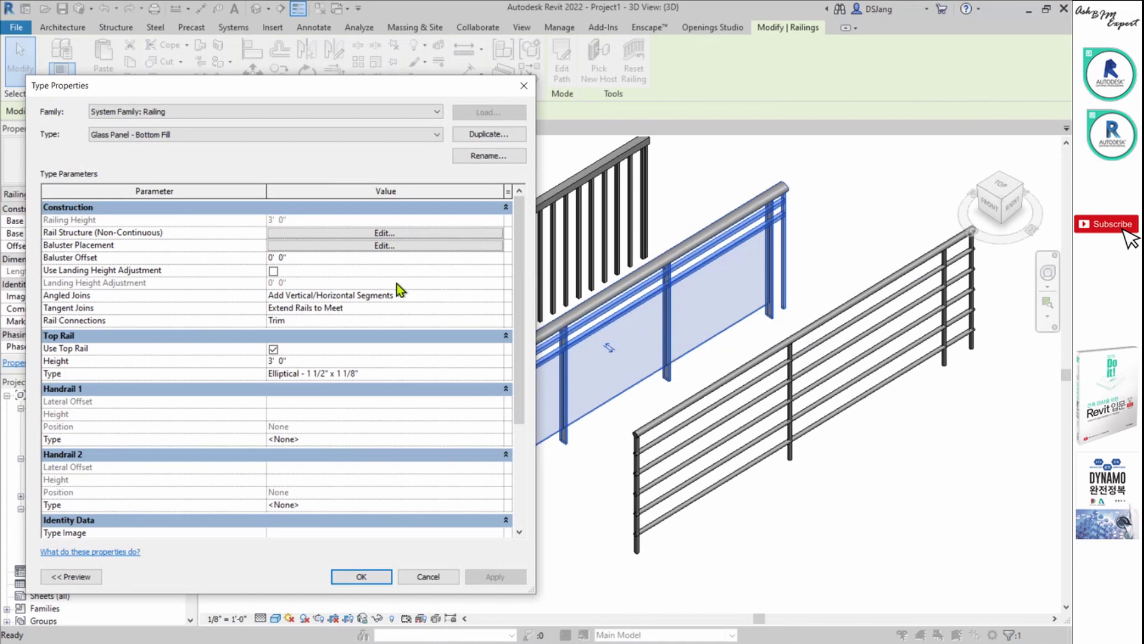
{"action": "left_click", "coordinate": [399, 233]}
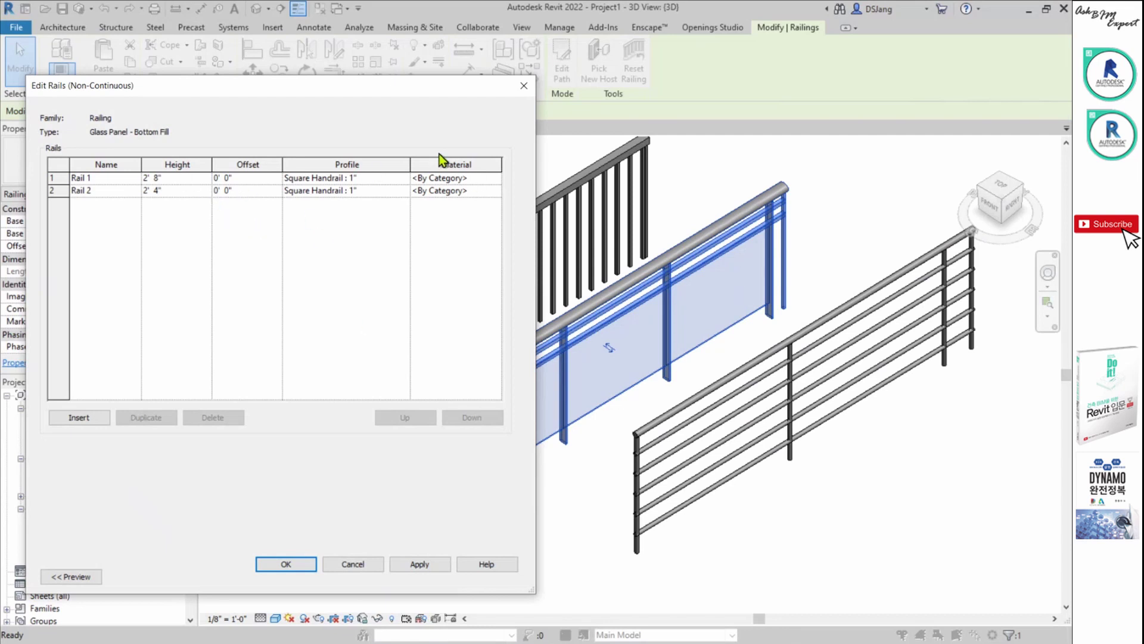
{"action": "left_click", "coordinate": [315, 565]}
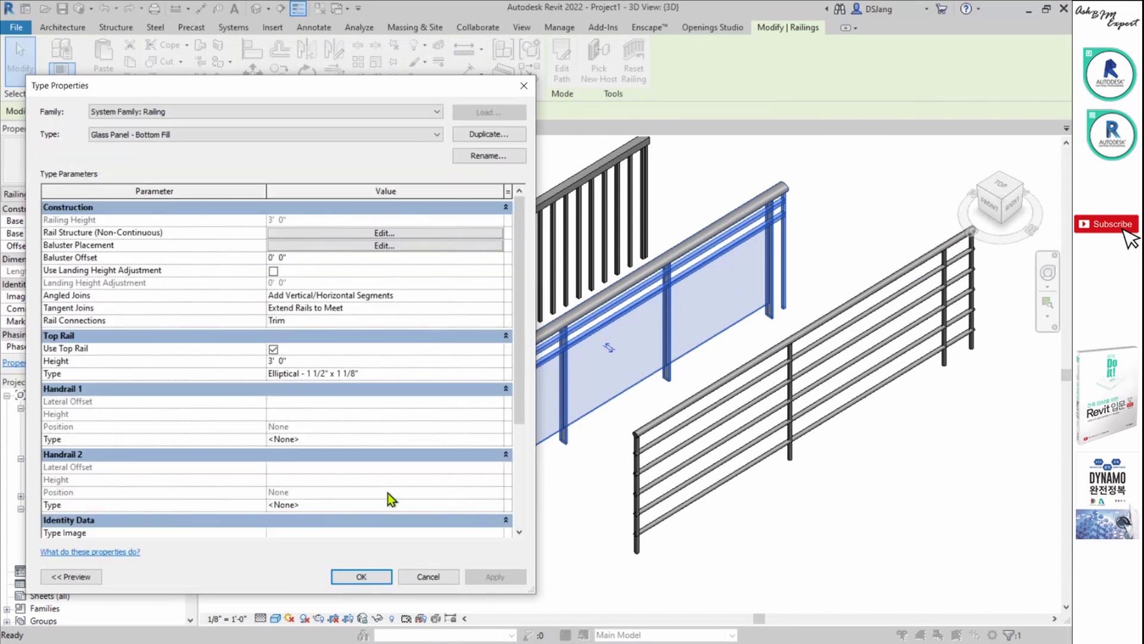
Review the baluster and glass panel pattern and the posts in the Glass Panel - Bottom Fill baluster placement, and close its type properties.
{"action": "left_click", "coordinate": [330, 245]}
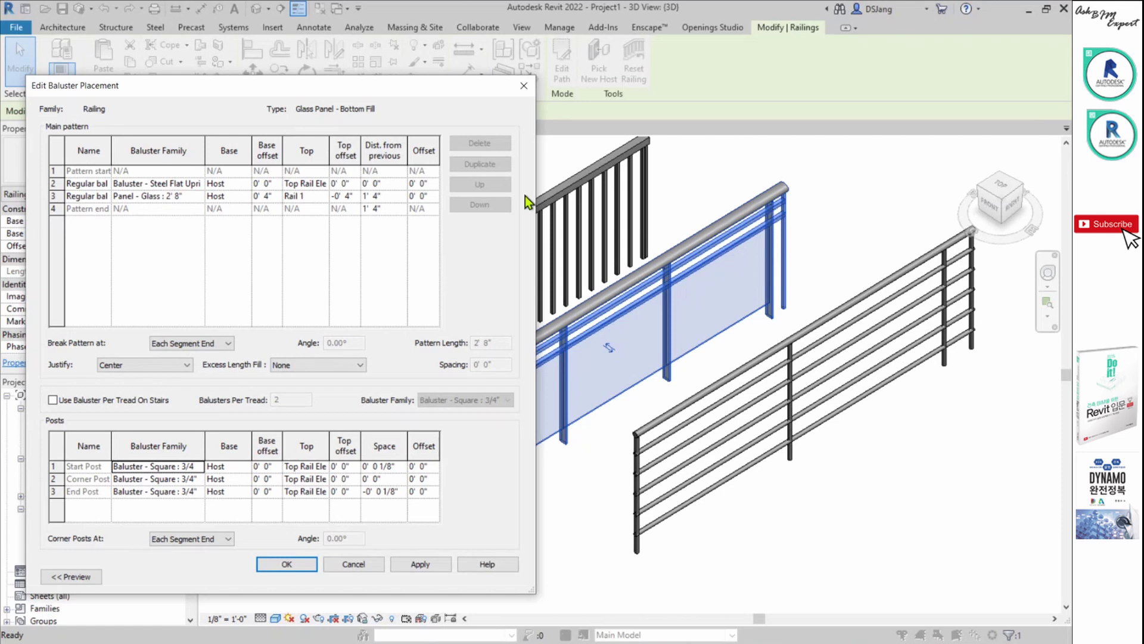
{"action": "left_click_drag", "start_coordinate": [468, 91], "coordinate": [935, 122]}
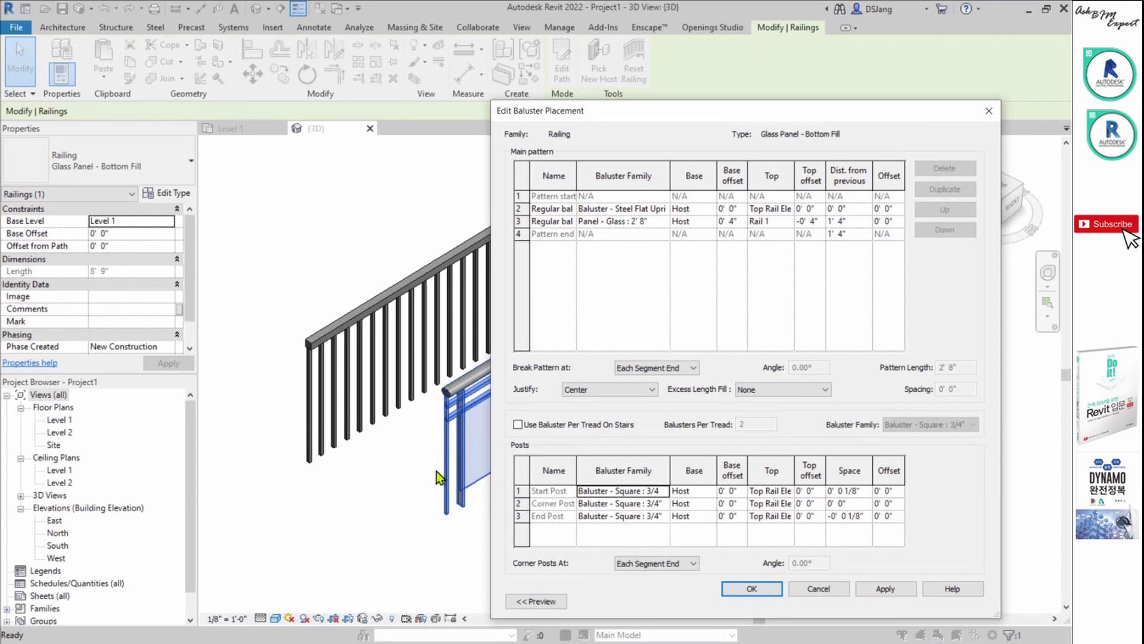
{"action": "left_click_drag", "start_coordinate": [659, 113], "coordinate": [299, 66]}
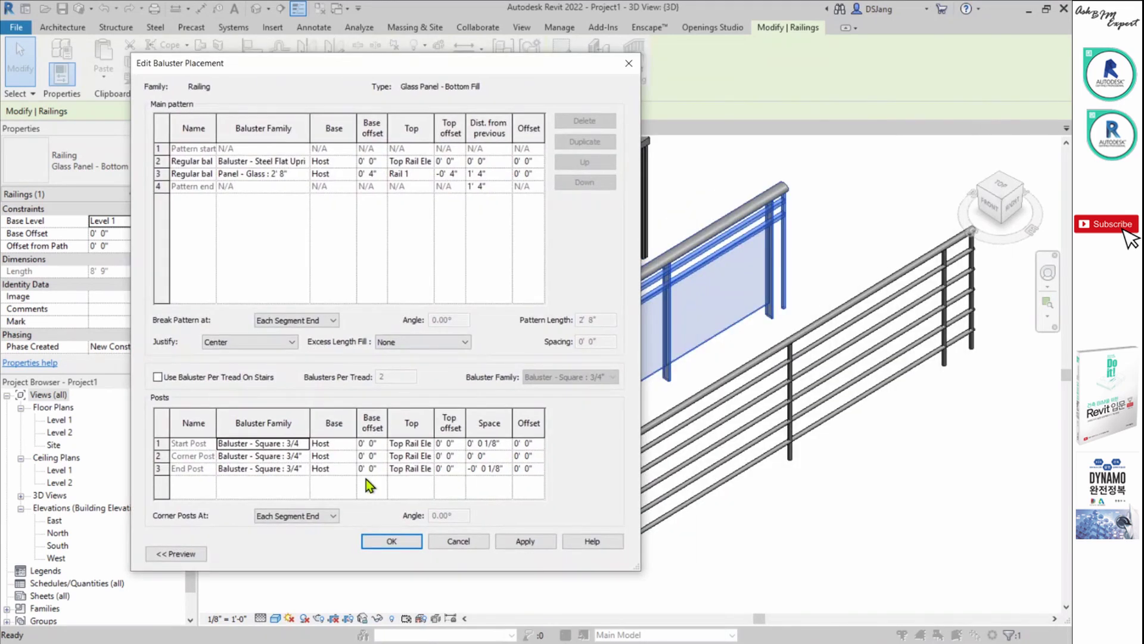
{"action": "left_click", "coordinate": [382, 545]}
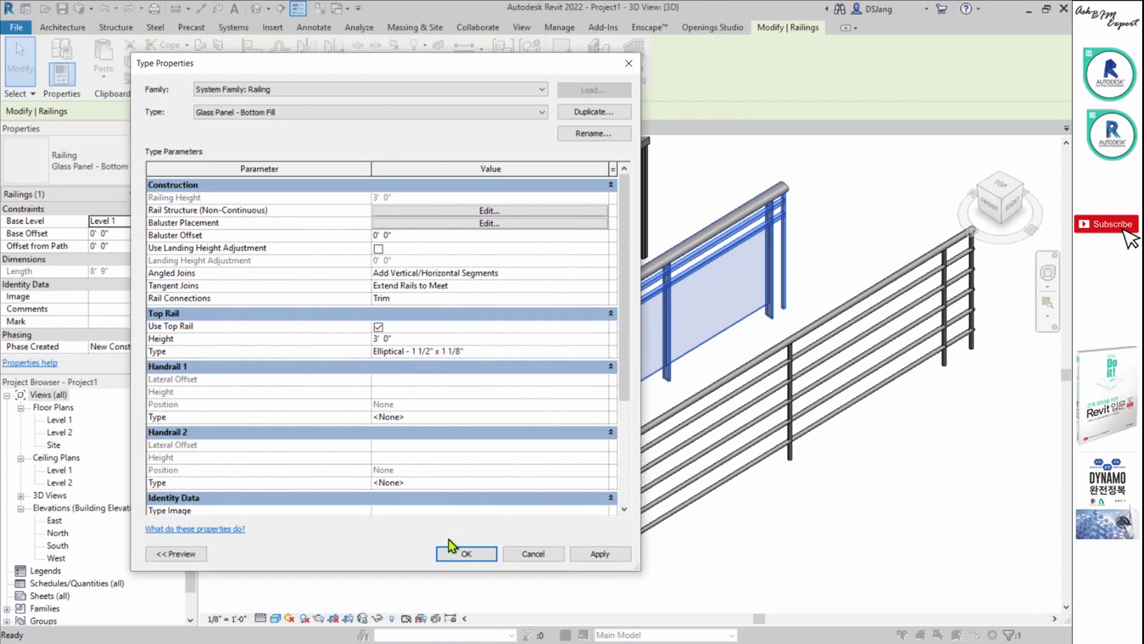
{"action": "left_click", "coordinate": [466, 554]}
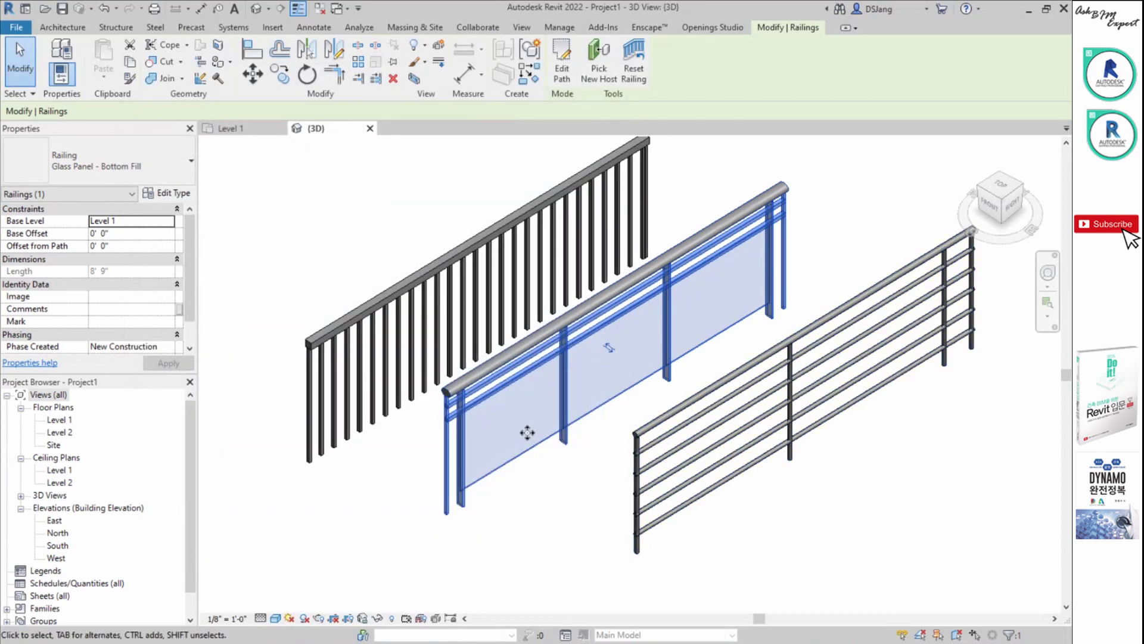
Change the rear railing's type from Handrail - Rectangular to Guardrail - Rectangular.
{"action": "left_click", "coordinate": [421, 280]}
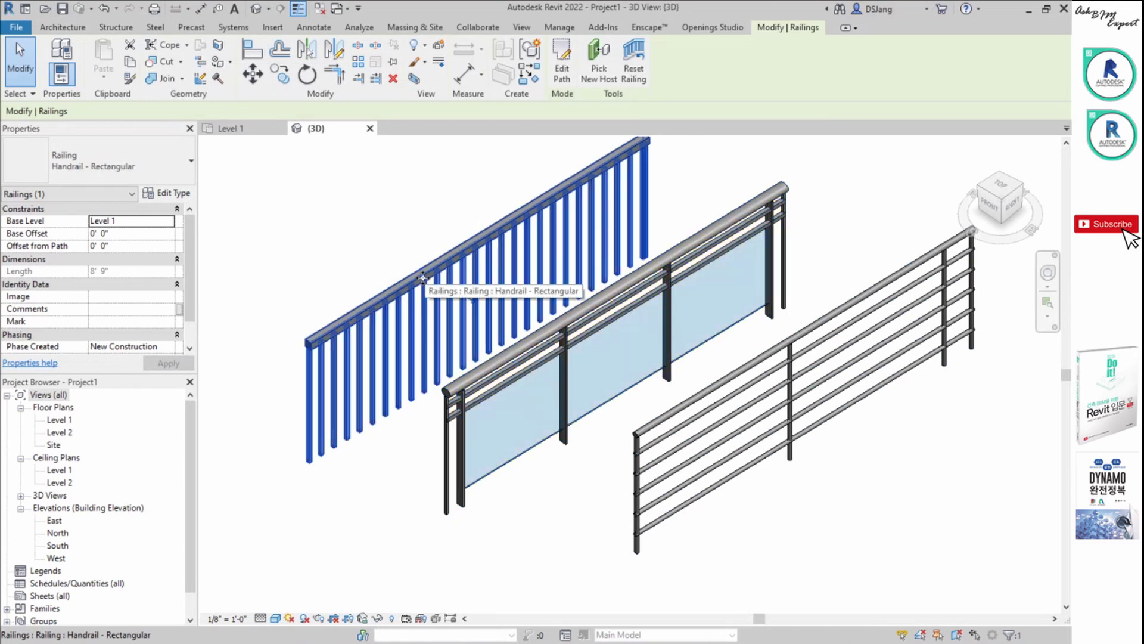
{"action": "left_click", "coordinate": [91, 150]}
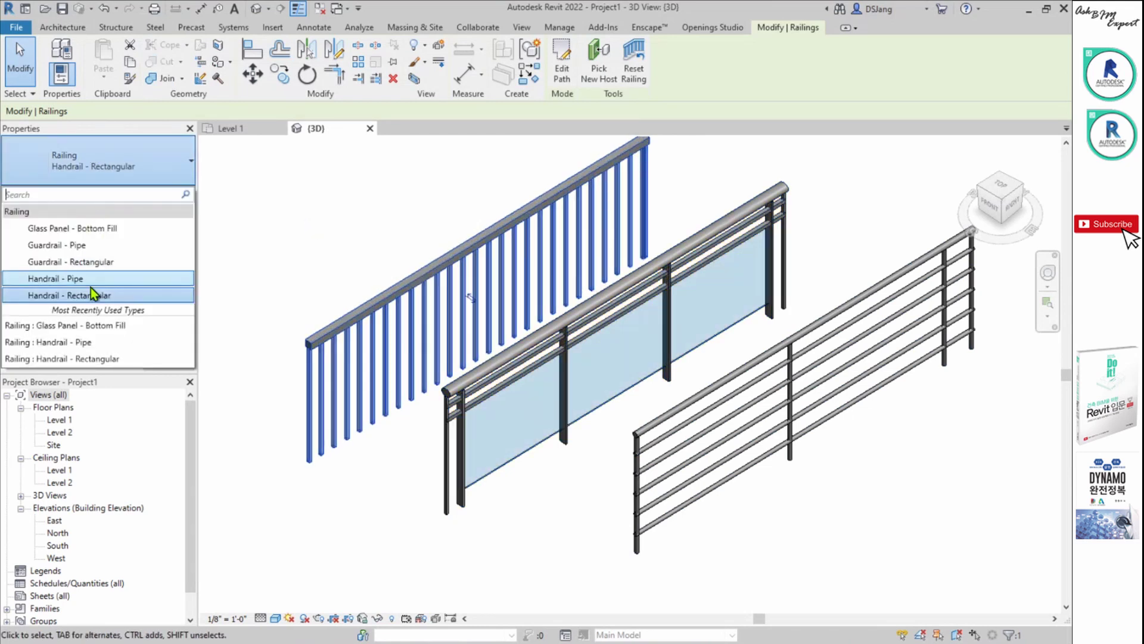
{"action": "left_click", "coordinate": [57, 278]}
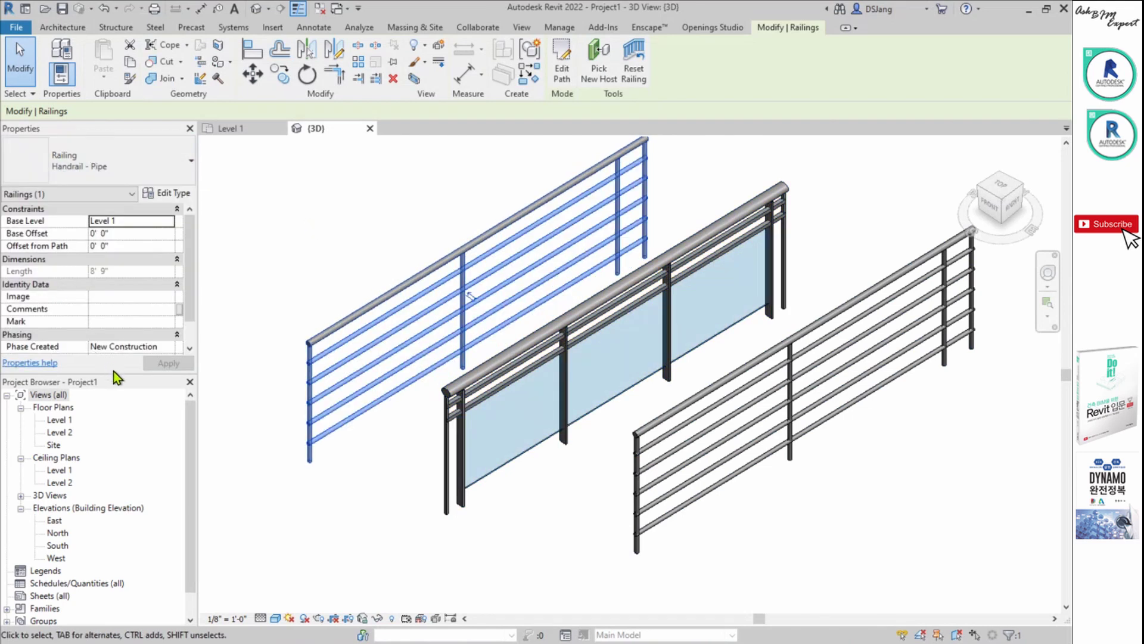
{"action": "left_click", "coordinate": [90, 169]}
{"action": "left_click", "coordinate": [85, 264]}
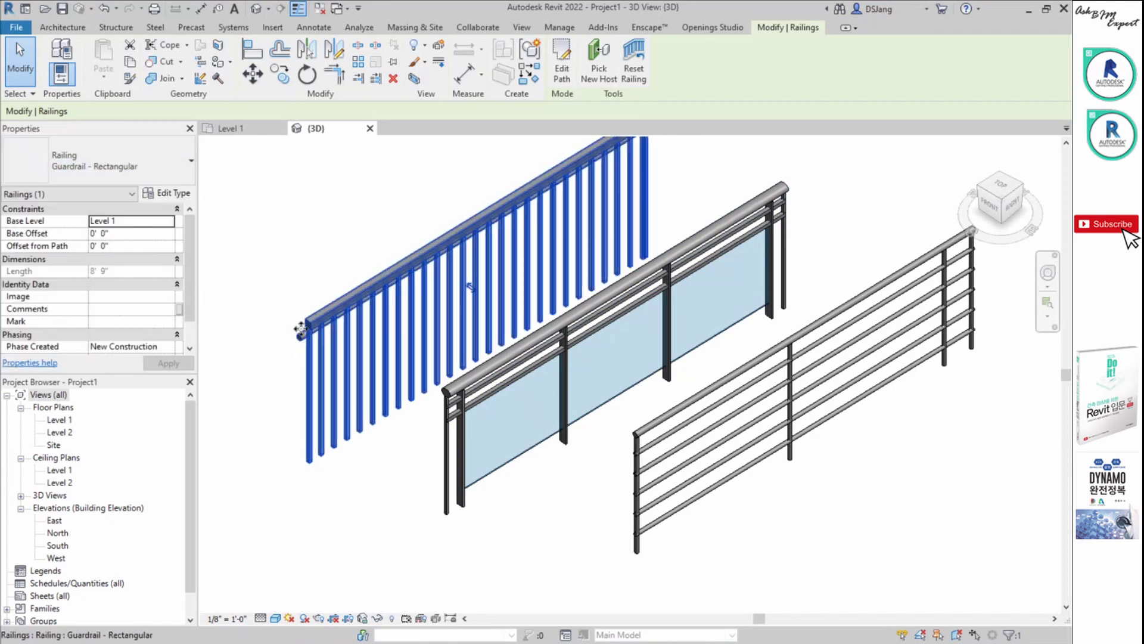
Inspect the rear guardrail's side handrail in 3D and compare it with the Top Rail and Handrail 1 settings in its type properties.
{"action": "middle_click_drag", "start_coordinate": [335, 335], "coordinate": [557, 319], "text": "shift"}
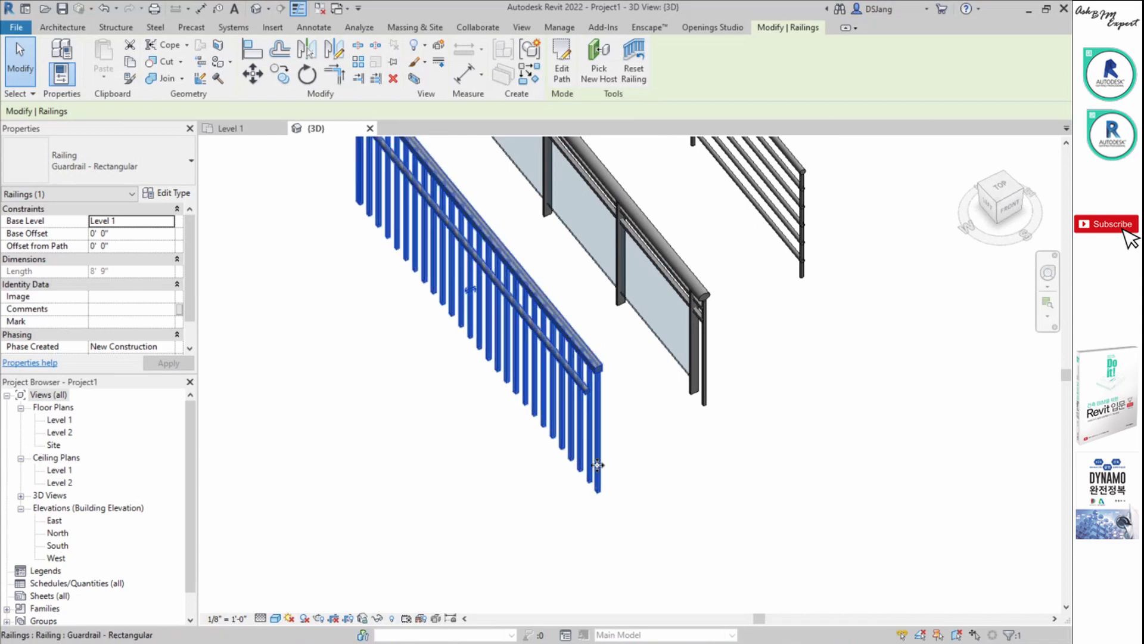
{"action": "middle_click_drag", "start_coordinate": [581, 395], "coordinate": [364, 435], "text": "shift"}
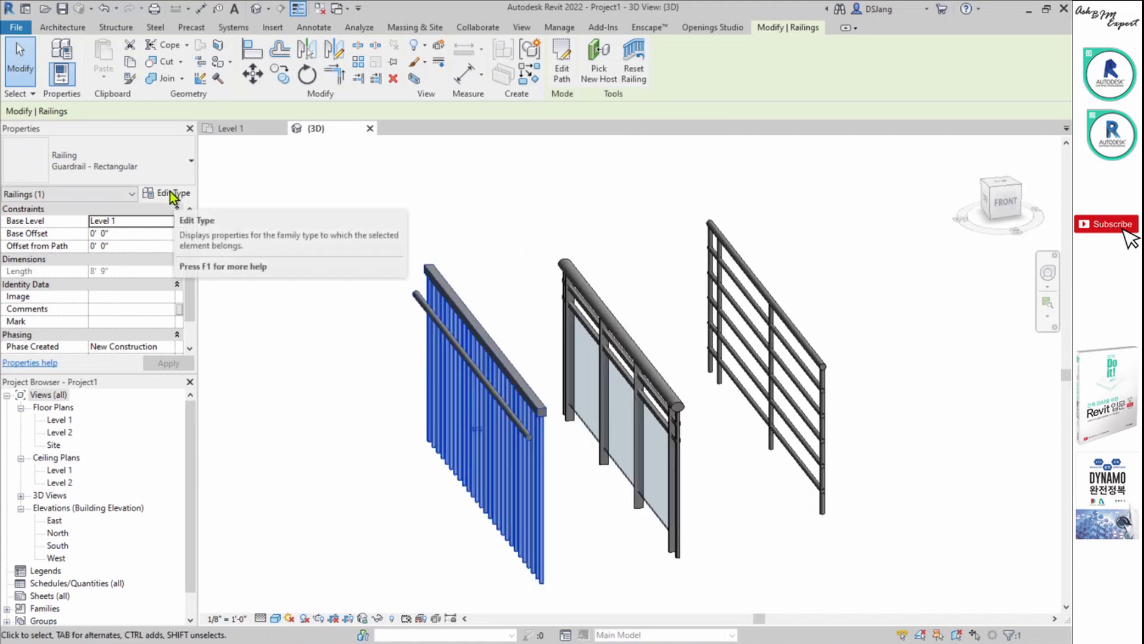
{"action": "left_click", "coordinate": [170, 192]}
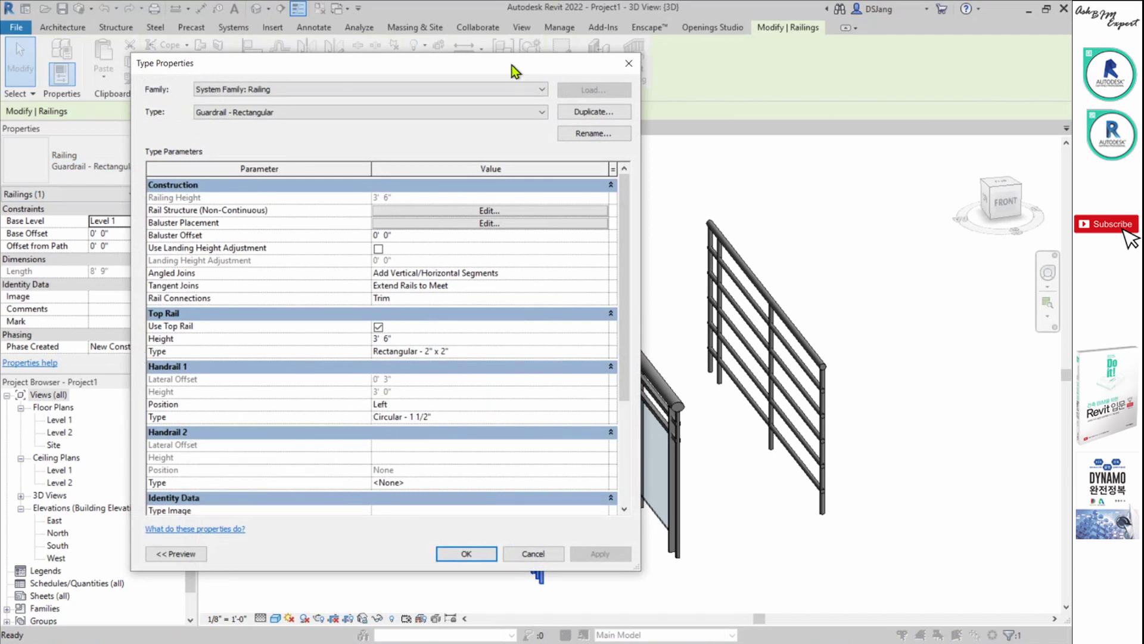
{"action": "left_click_drag", "start_coordinate": [518, 65], "coordinate": [863, 70]}
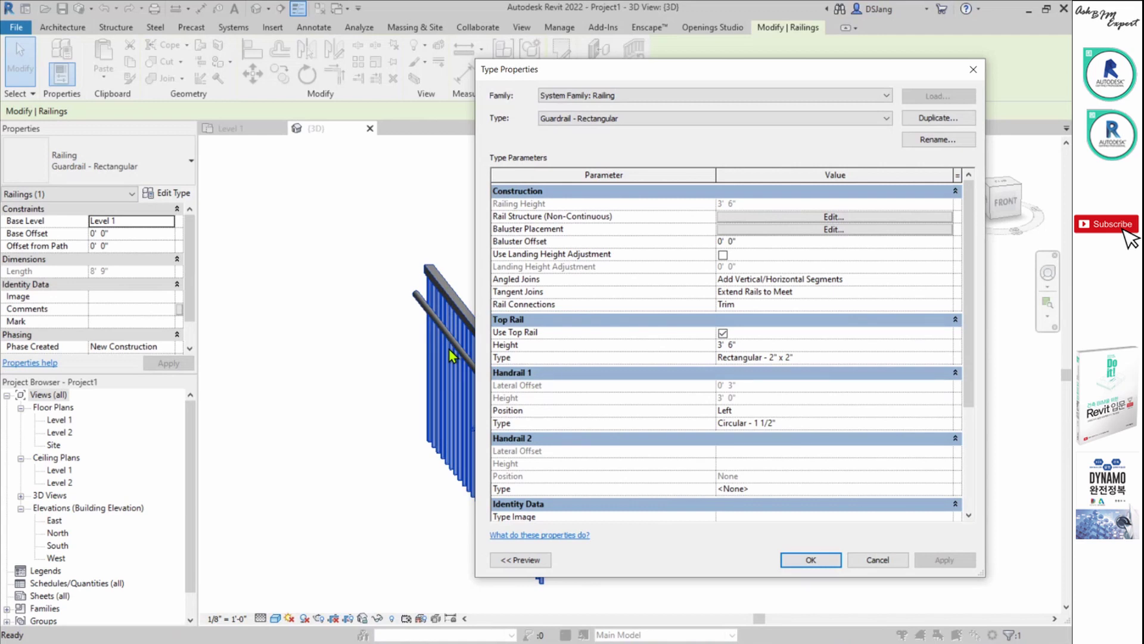
{"action": "left_click", "coordinate": [802, 559]}
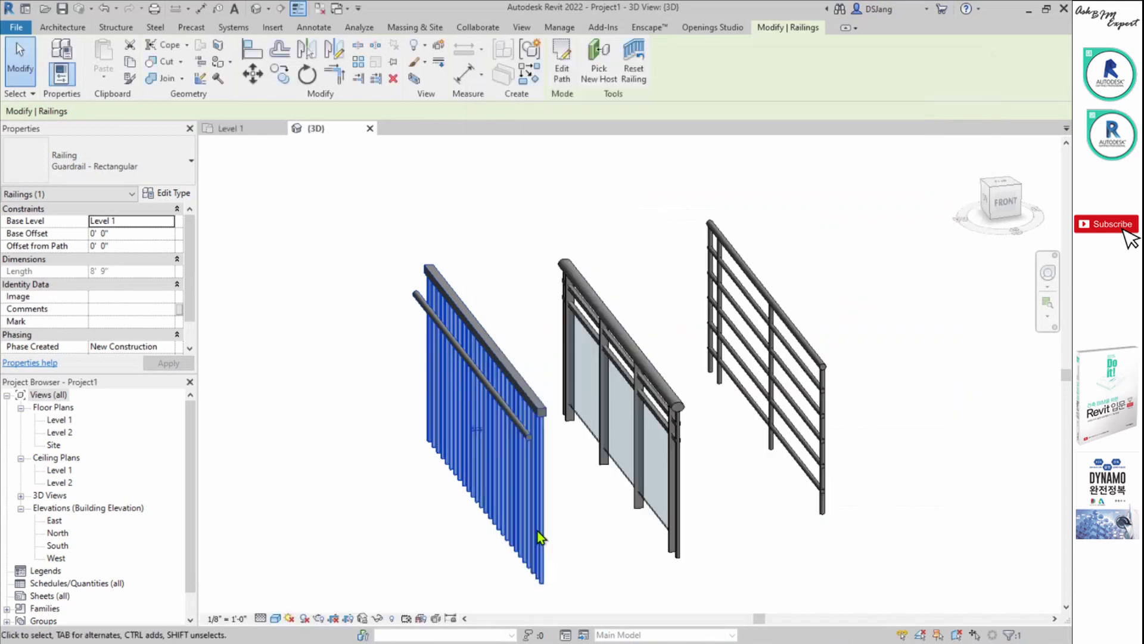
{"action": "middle_click_drag", "start_coordinate": [674, 509], "coordinate": [581, 498], "text": "shift"}
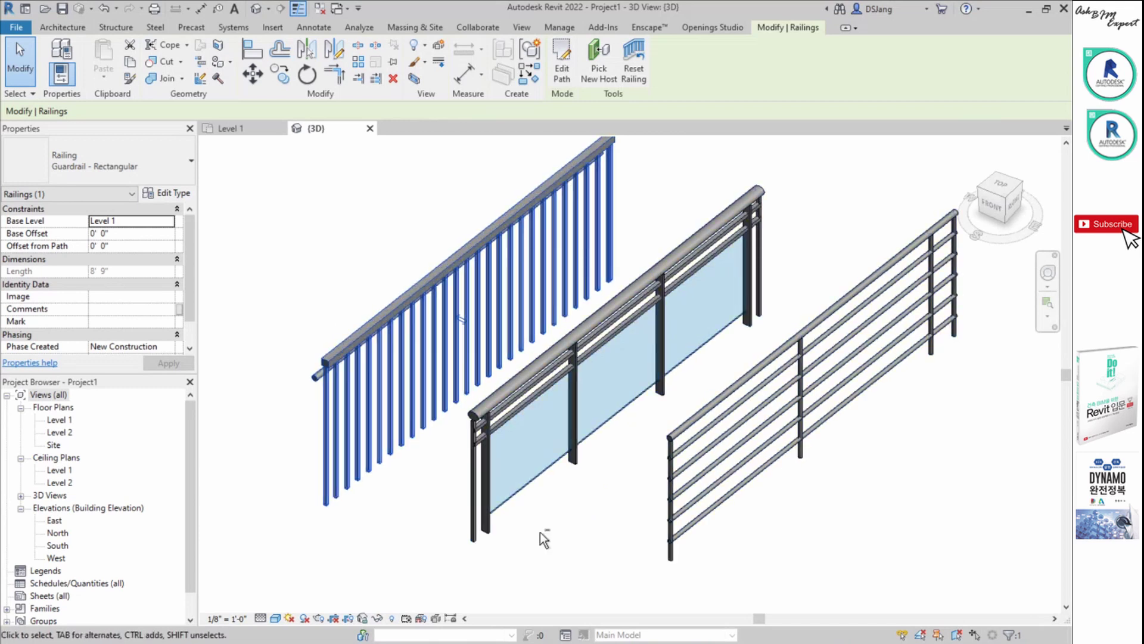
{"action": "middle_click_drag", "start_coordinate": [544, 536], "coordinate": [519, 540], "text": "shift"}
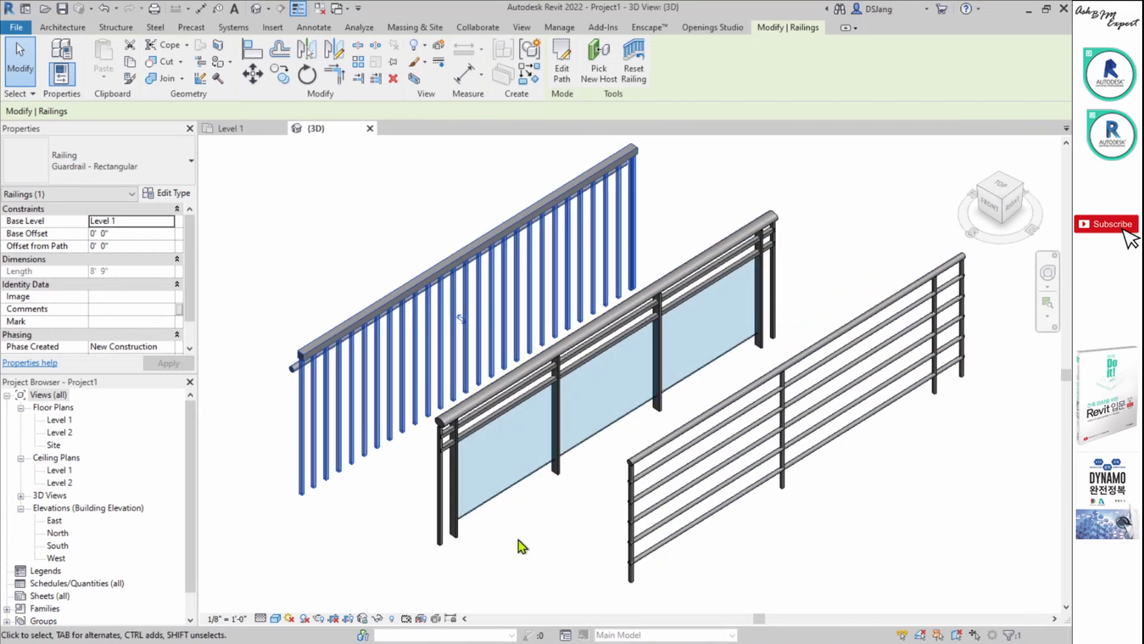